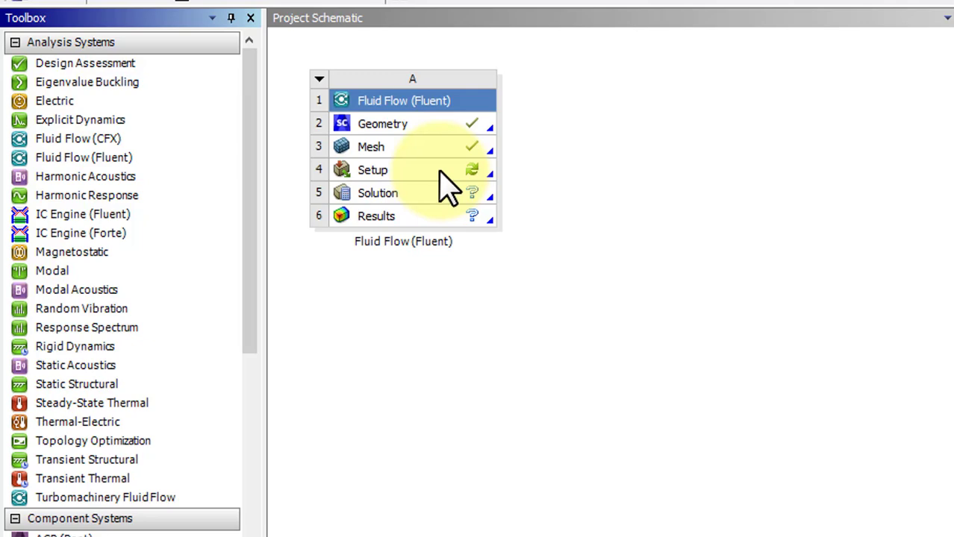
Launch Fluent in Double Precision from the Fluid Flow system's Setup cell
{"action": "left_click", "coordinate": [440, 172]}
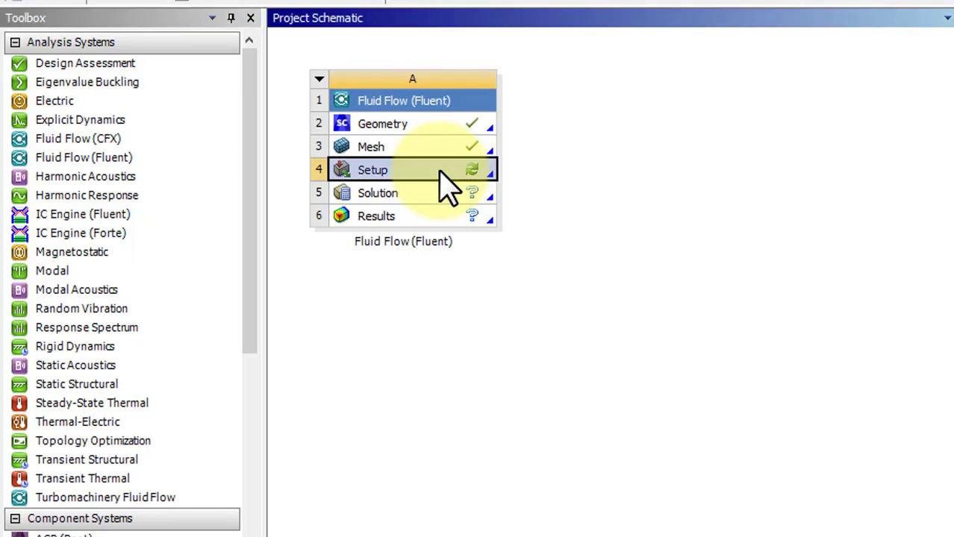
{"action": "double_click", "coordinate": [440, 173]}
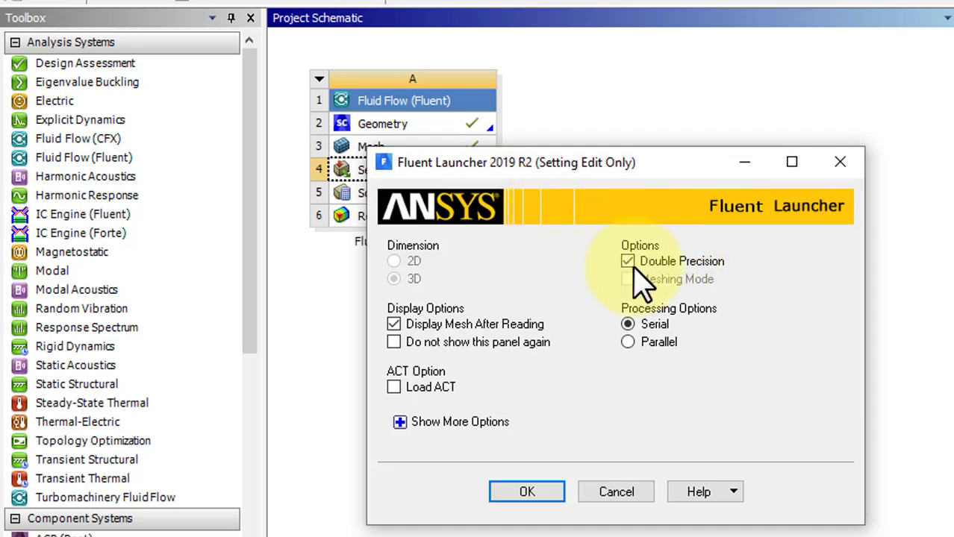
{"action": "left_click", "coordinate": [525, 493]}
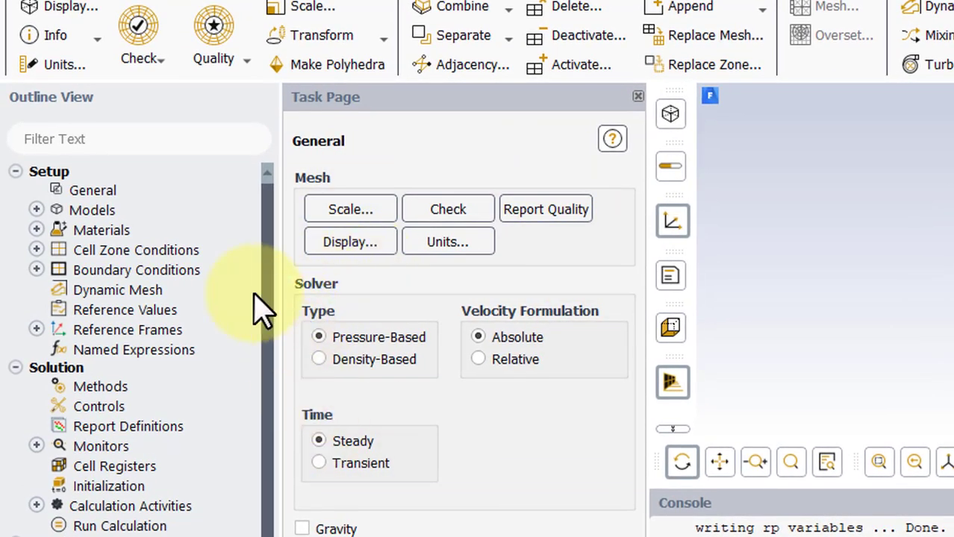
Switch the Energy model On under Models
{"action": "double_click", "coordinate": [75, 209]}
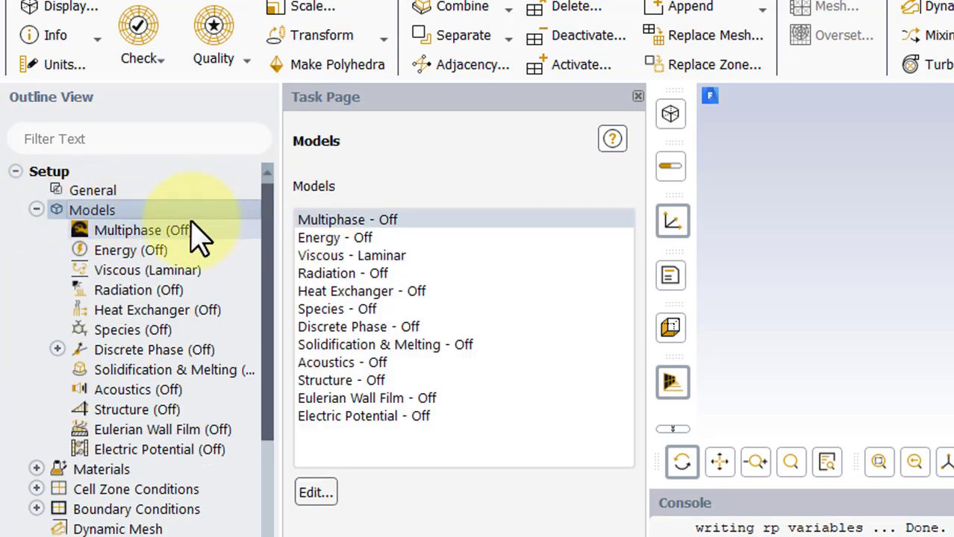
{"action": "right_click", "coordinate": [135, 253]}
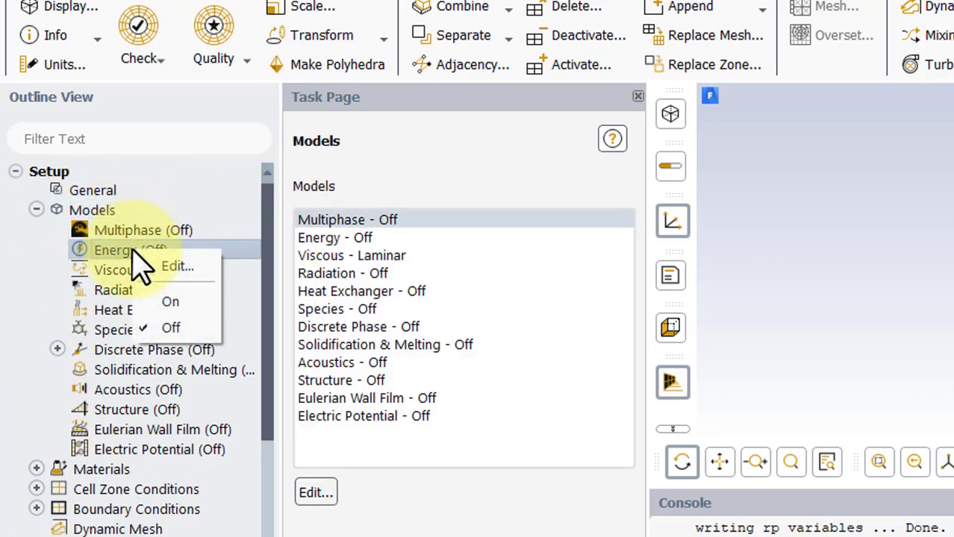
{"action": "left_click", "coordinate": [172, 302]}
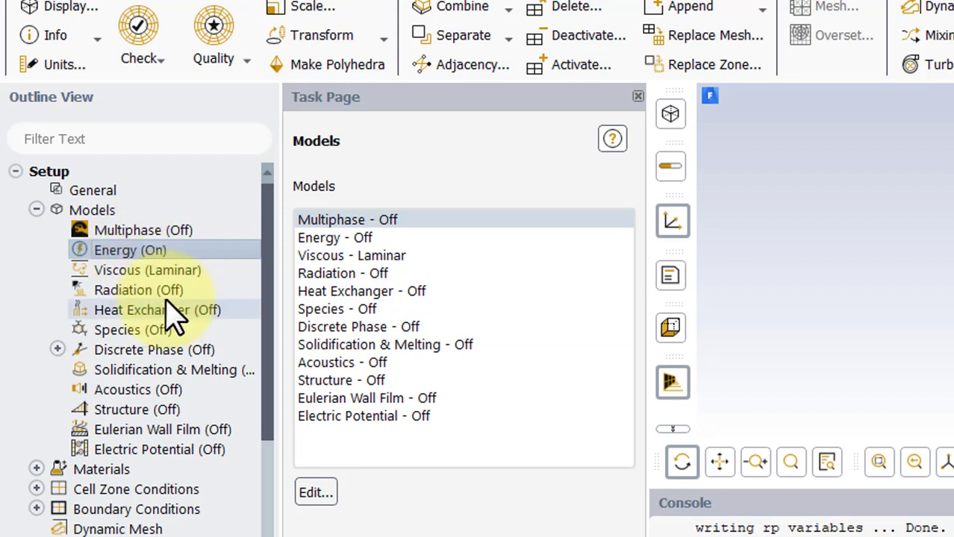
{"action": "left_click", "coordinate": [37, 210]}
Open the air material from Materials > Fluid for editing
{"action": "left_click", "coordinate": [37, 230]}
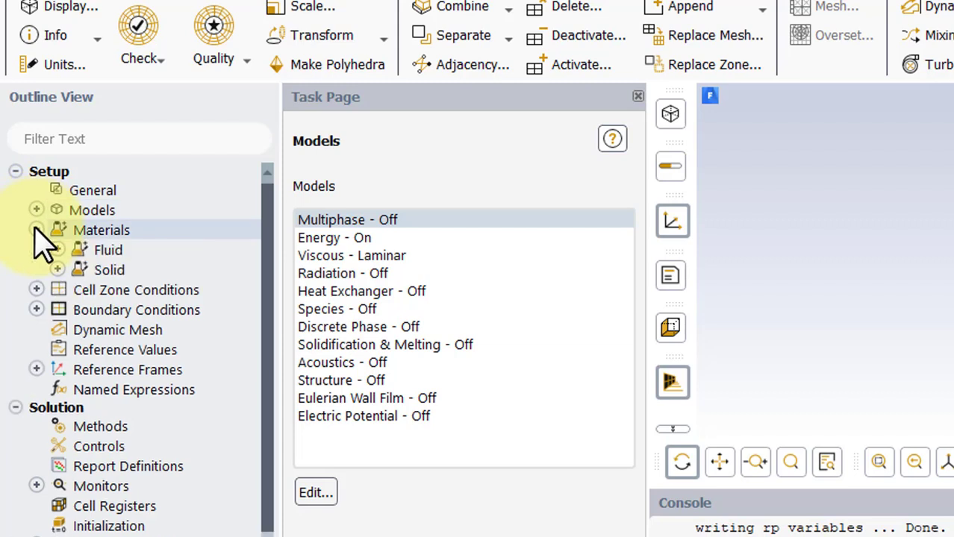
{"action": "left_click", "coordinate": [57, 249]}
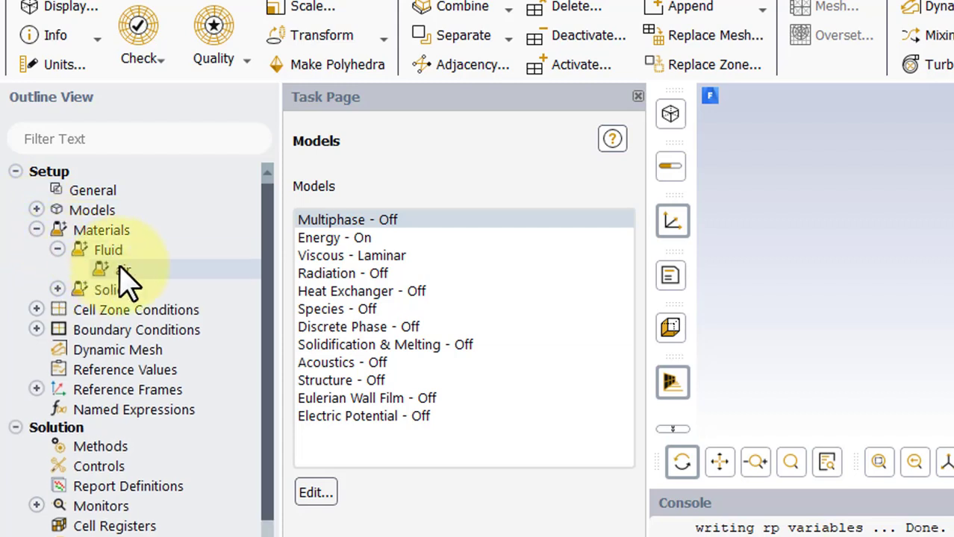
{"action": "right_click", "coordinate": [123, 278]}
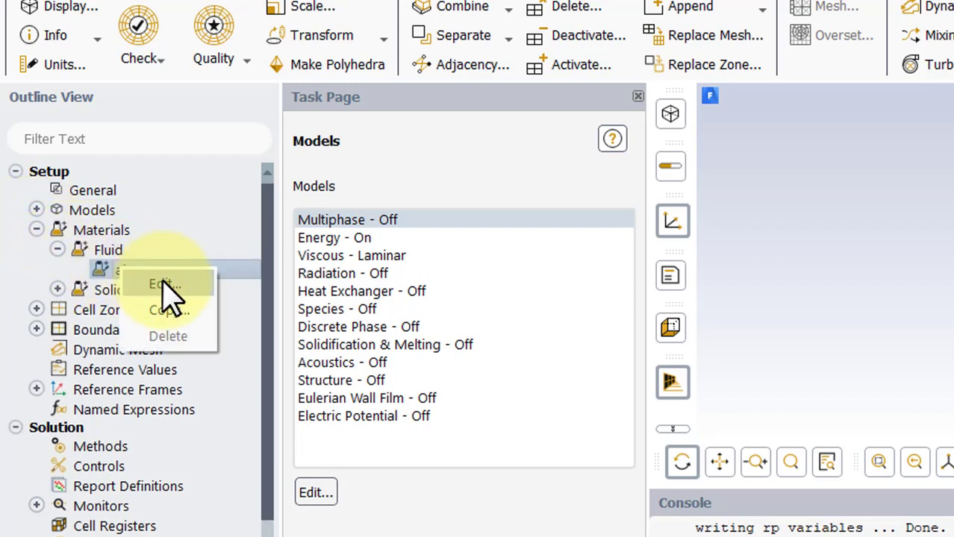
{"action": "left_click", "coordinate": [179, 291]}
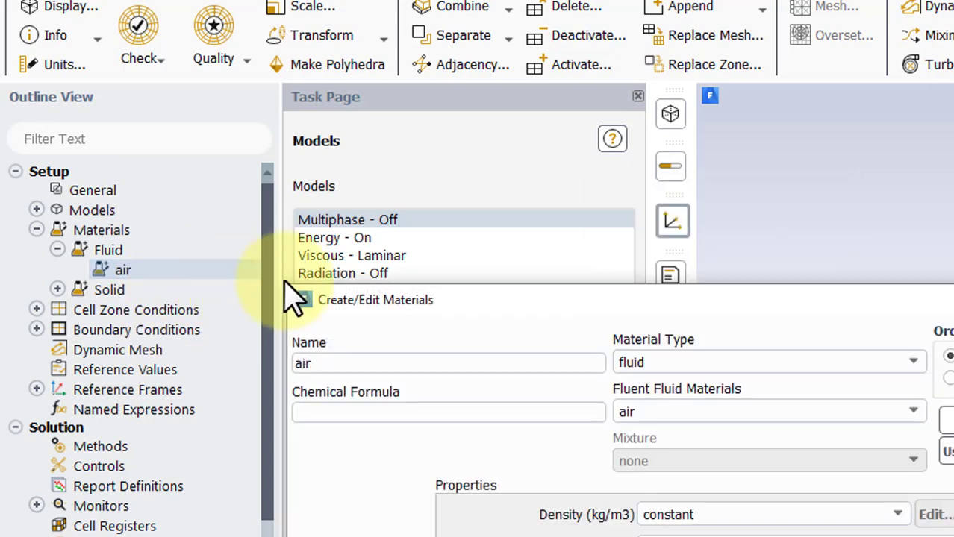
{"action": "left_click_drag", "start_coordinate": [483, 303], "coordinate": [385, 30]}
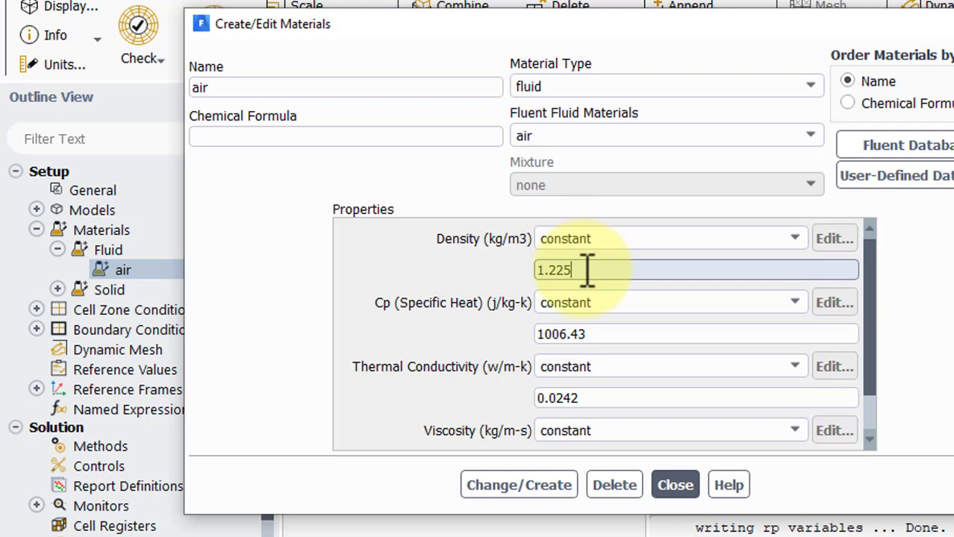
Set air density, constant specific heat and thermal conductivity to 1 and apply
{"action": "type", "text": "1"}
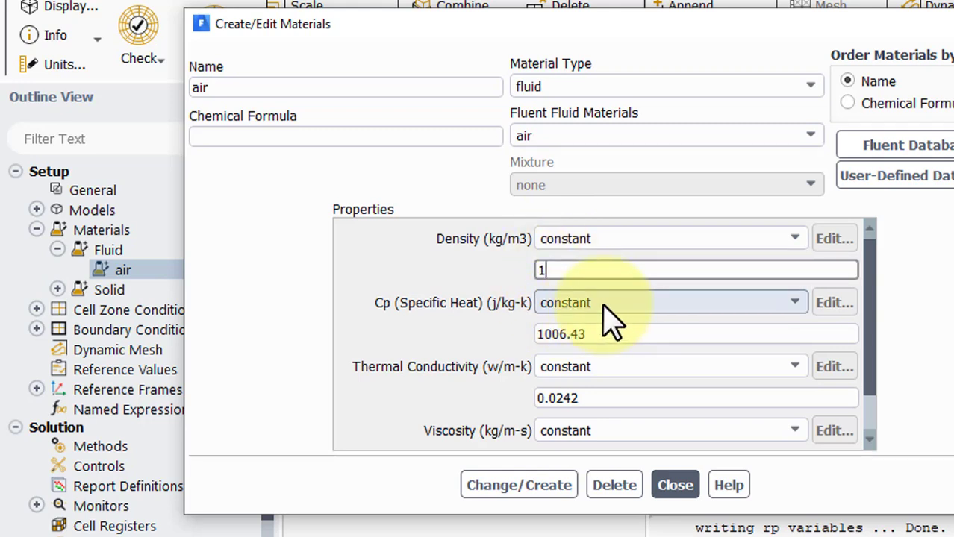
{"action": "left_click", "coordinate": [611, 304]}
{"action": "left_click", "coordinate": [496, 345]}
{"action": "double_click", "coordinate": [617, 337]}
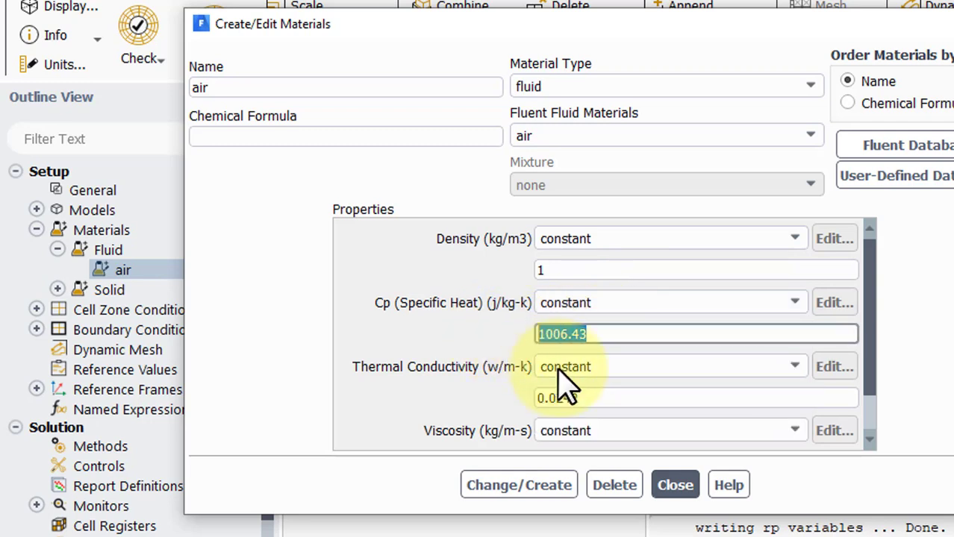
{"action": "type", "text": "1"}
{"action": "double_click", "coordinate": [597, 400]}
{"action": "left_click", "coordinate": [553, 484]}
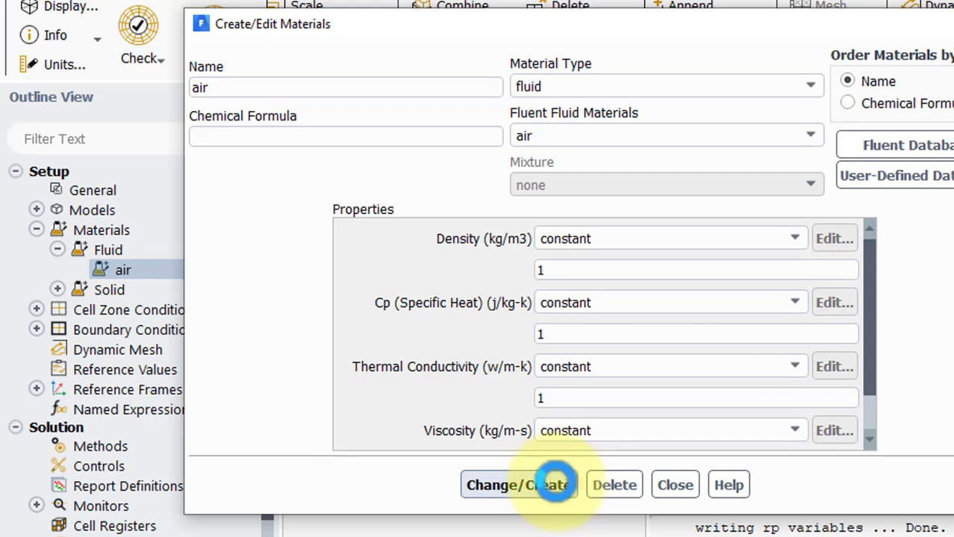
Open the fluid_domain cell zone settings and enable Source Terms
{"action": "left_click", "coordinate": [673, 485]}
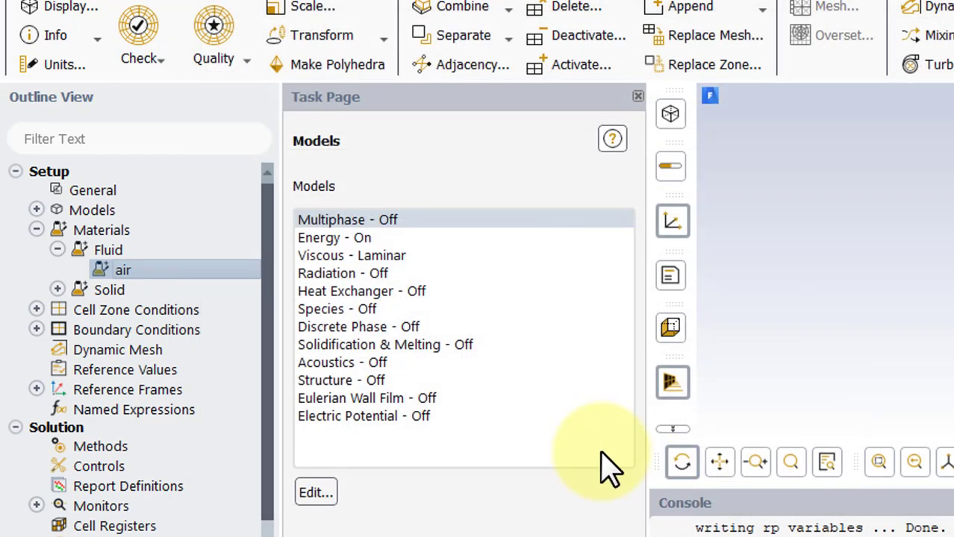
{"action": "left_click", "coordinate": [36, 230]}
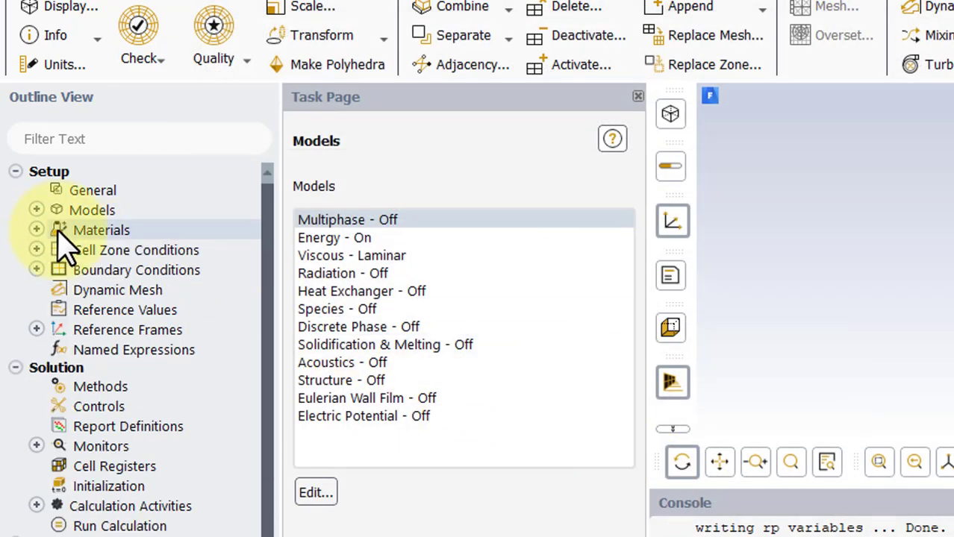
{"action": "left_click", "coordinate": [36, 249]}
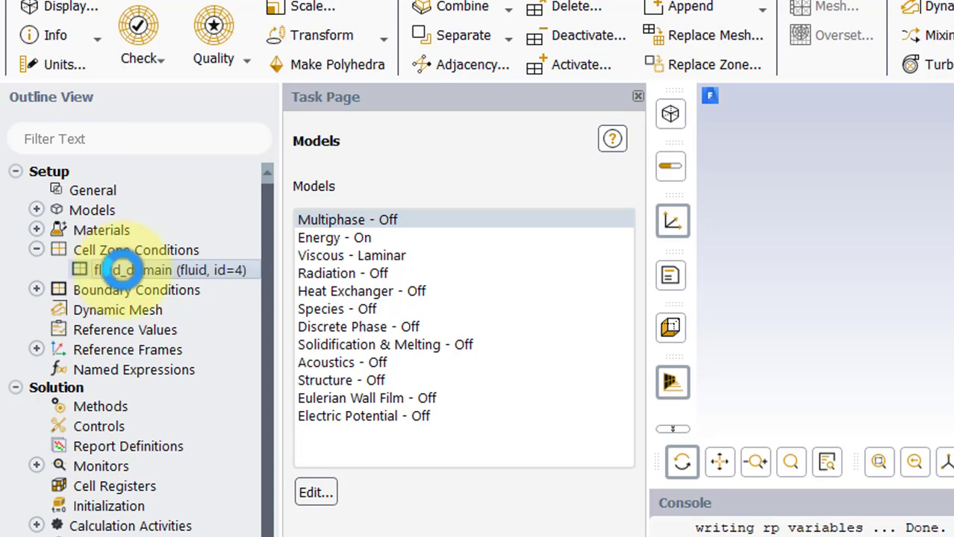
{"action": "double_click", "coordinate": [120, 270]}
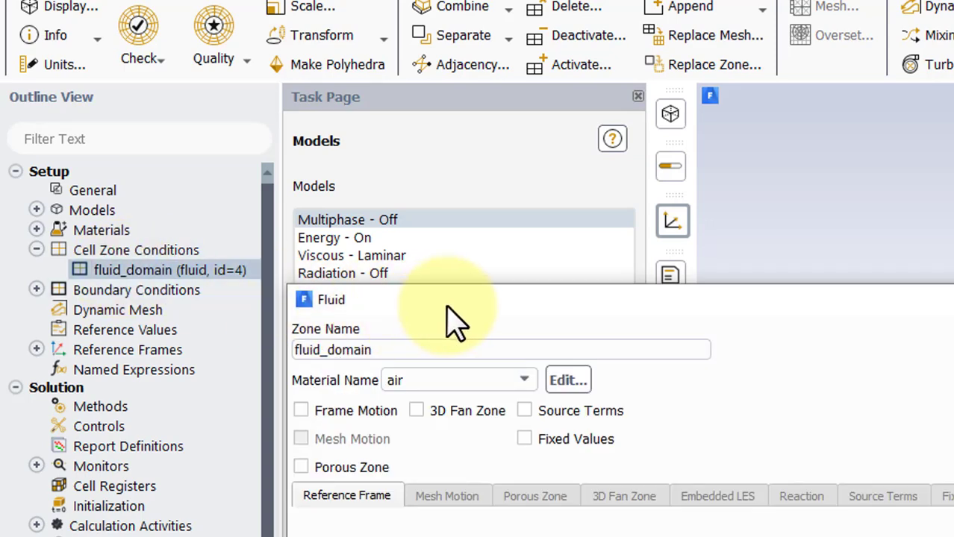
{"action": "left_click_drag", "start_coordinate": [448, 301], "coordinate": [352, 52]}
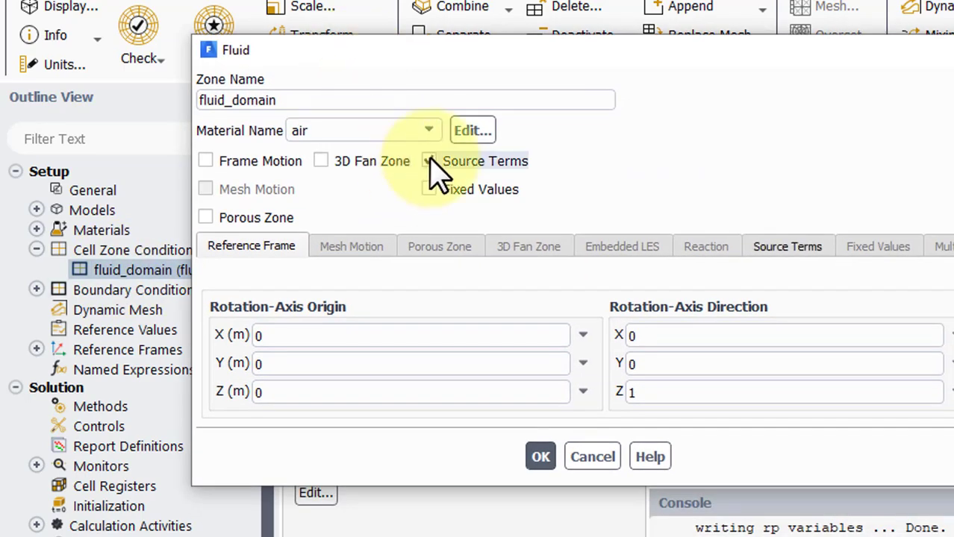
{"action": "left_click", "coordinate": [776, 246]}
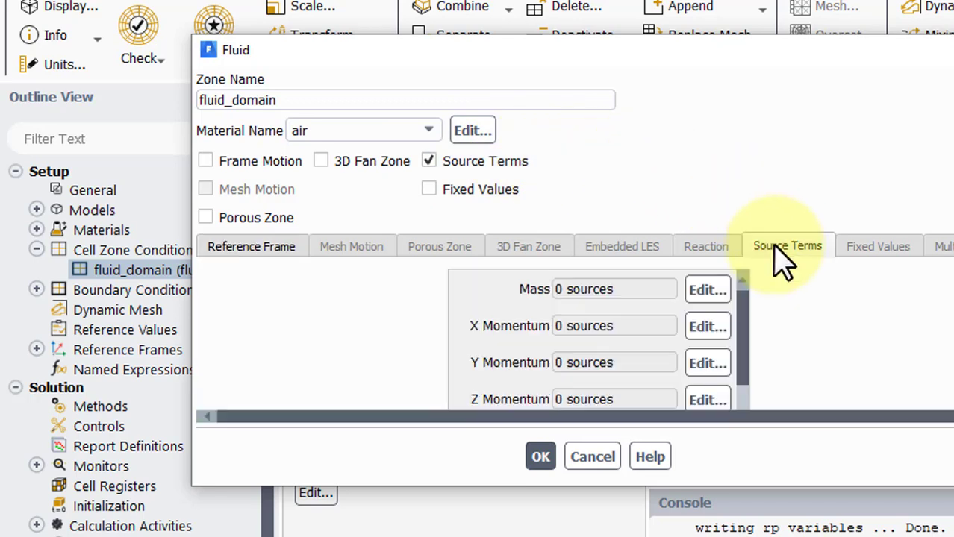
Add one constant energy source of -3 W/m3 to fluid_domain and apply
{"action": "scroll", "coordinate": [745, 321], "scroll_direction": "down", "scroll_amount": 2}
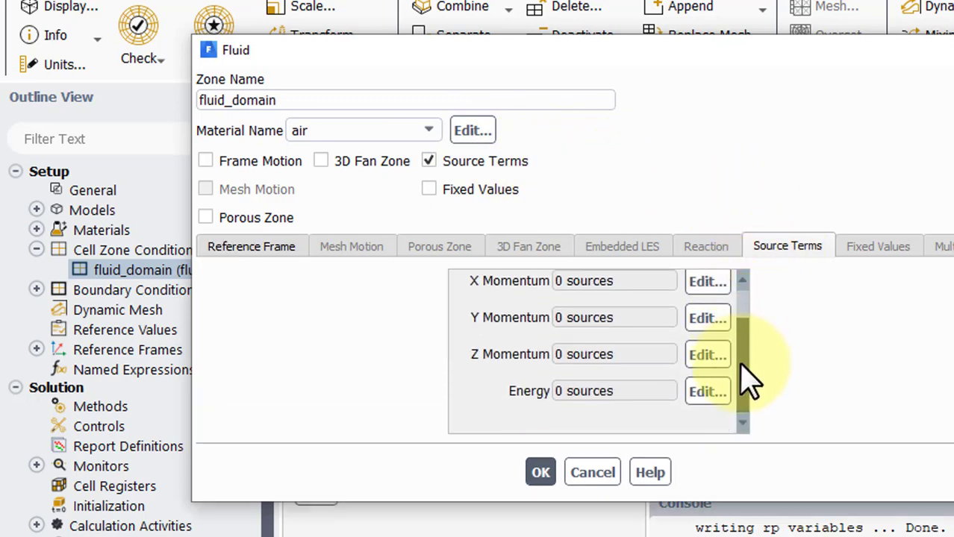
{"action": "left_click", "coordinate": [708, 392]}
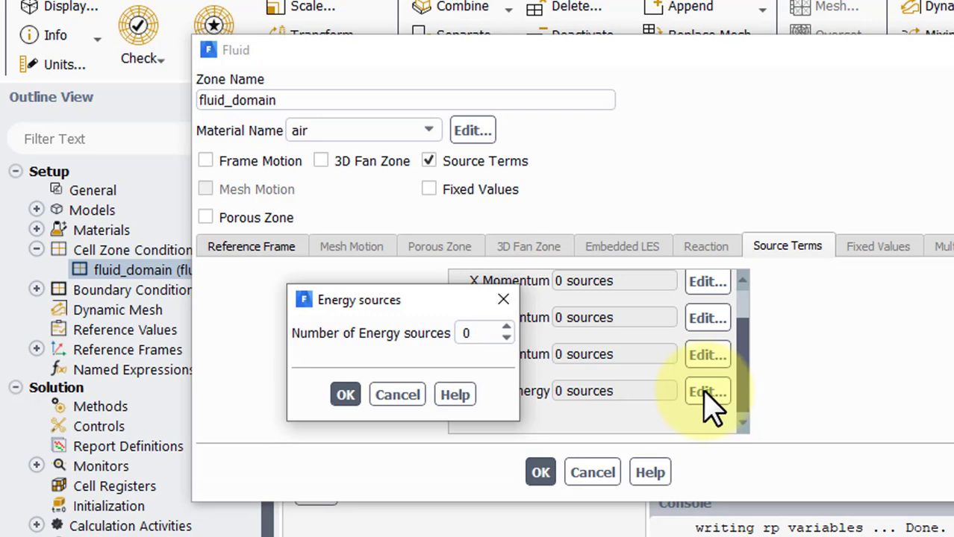
{"action": "key", "text": "Return"}
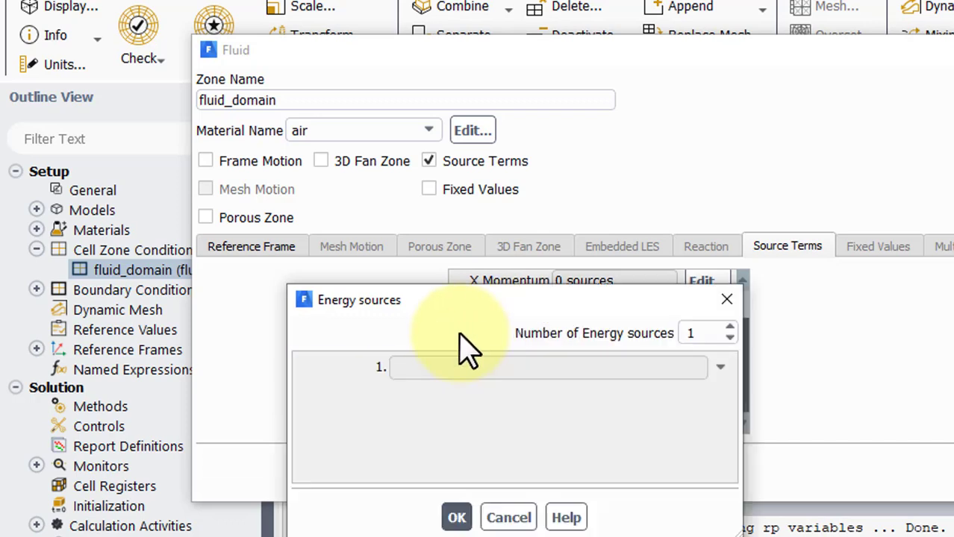
{"action": "left_click", "coordinate": [720, 367]}
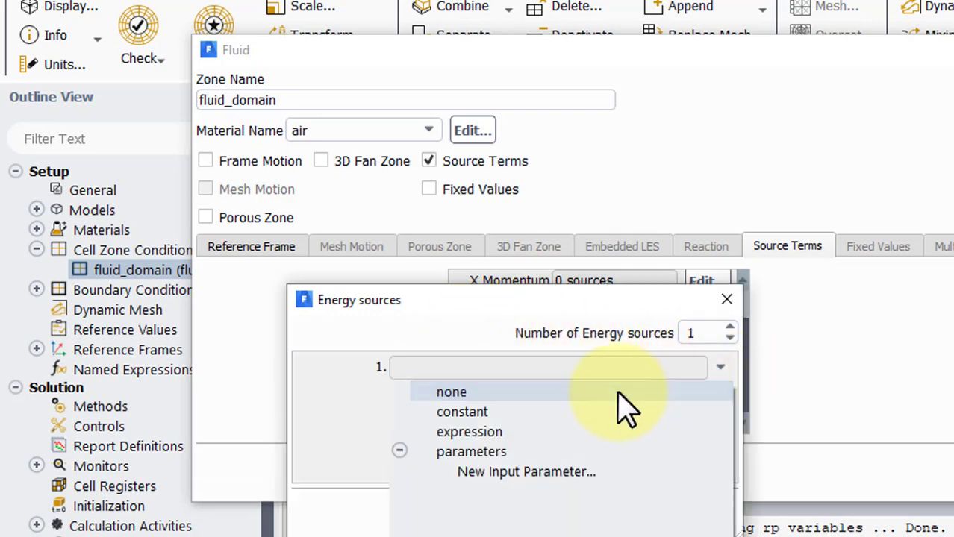
{"action": "left_click", "coordinate": [580, 410]}
{"action": "left_click_drag", "start_coordinate": [467, 367], "coordinate": [391, 367]}
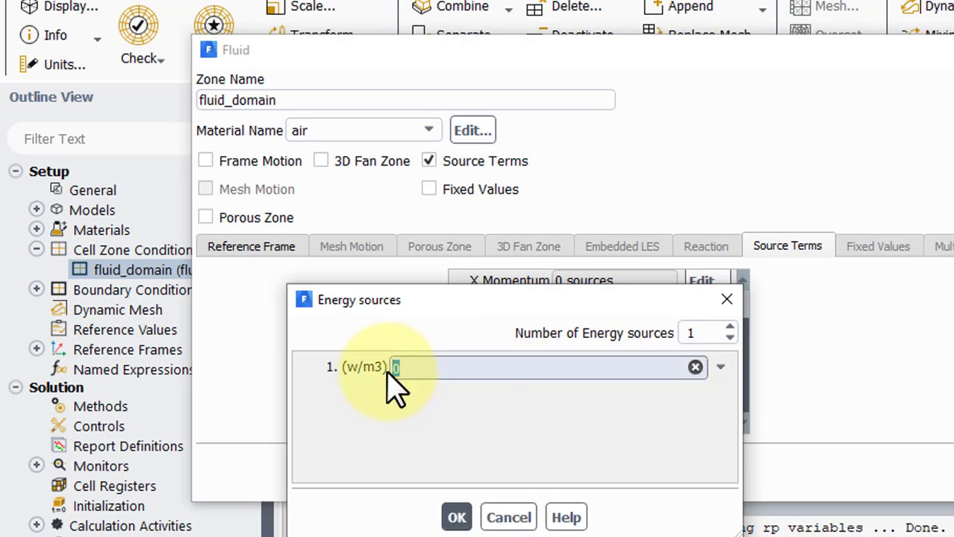
{"action": "type", "text": "-3"}
{"action": "left_click", "coordinate": [460, 424]}
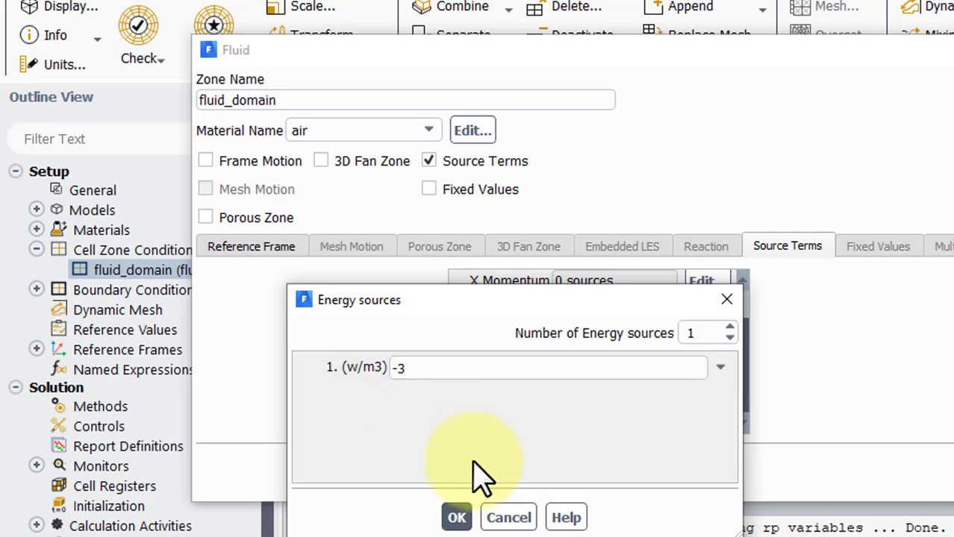
{"action": "left_click", "coordinate": [457, 515]}
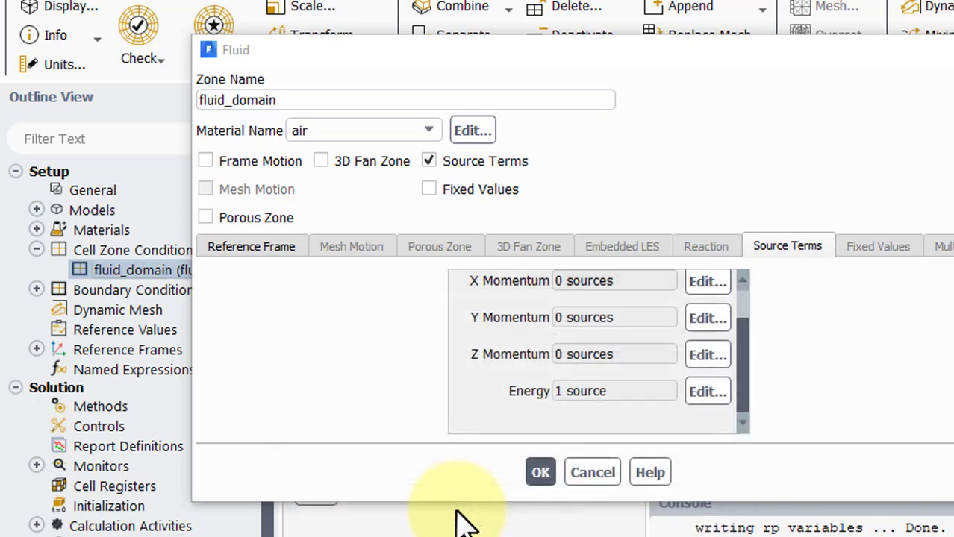
{"action": "left_click", "coordinate": [539, 472]}
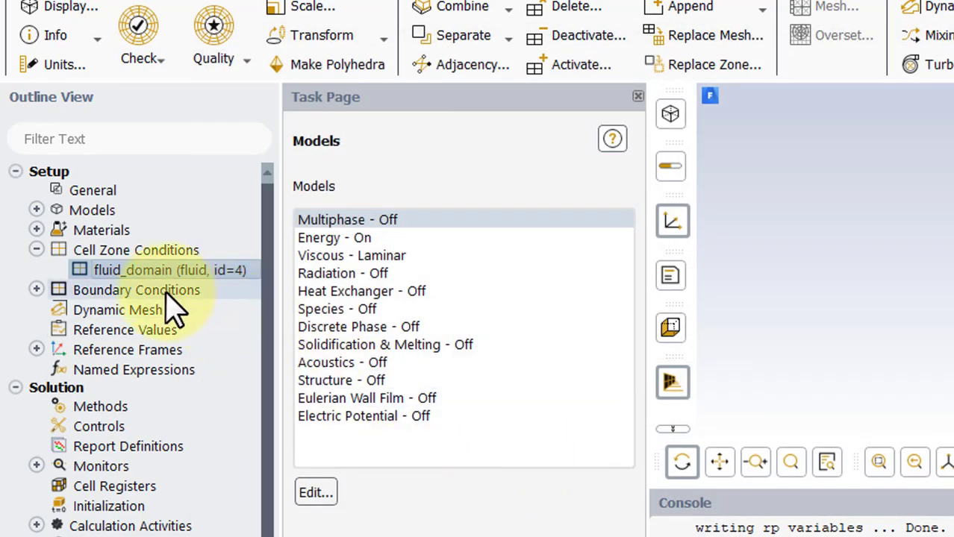
Set the outer_boundary wall's thermal condition to Temperature, showing 300 K
{"action": "double_click", "coordinate": [168, 293]}
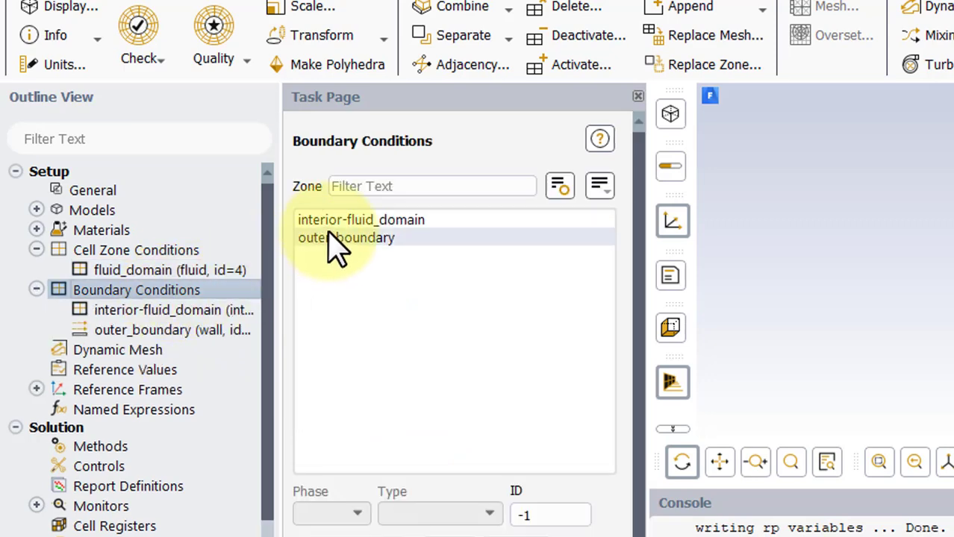
{"action": "left_click", "coordinate": [384, 218]}
{"action": "left_click", "coordinate": [377, 222]}
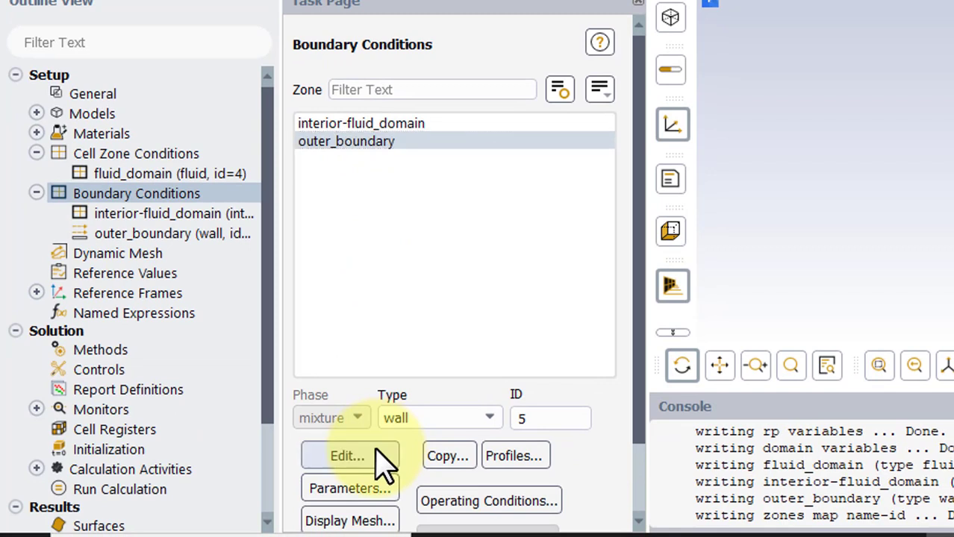
{"action": "left_click", "coordinate": [377, 452]}
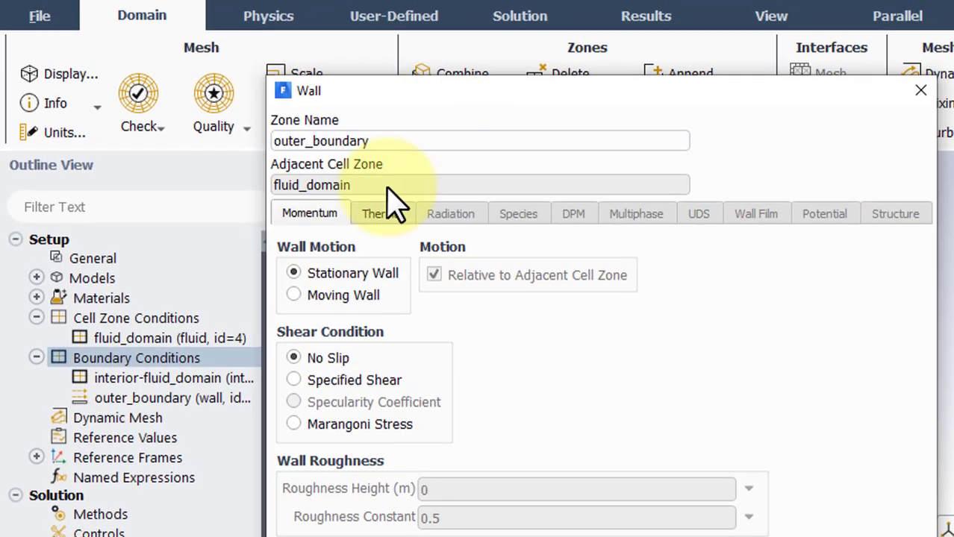
{"action": "left_click", "coordinate": [401, 403]}
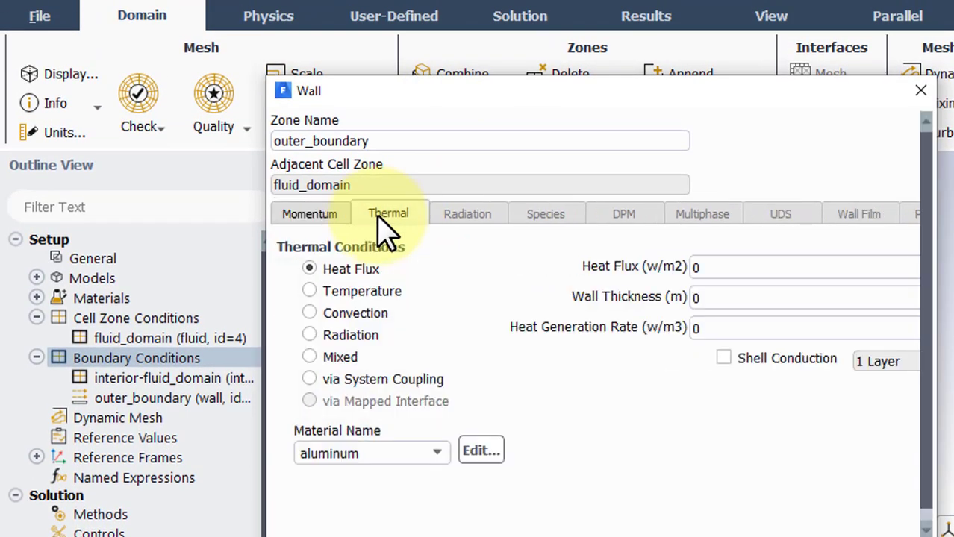
{"action": "left_click", "coordinate": [353, 292]}
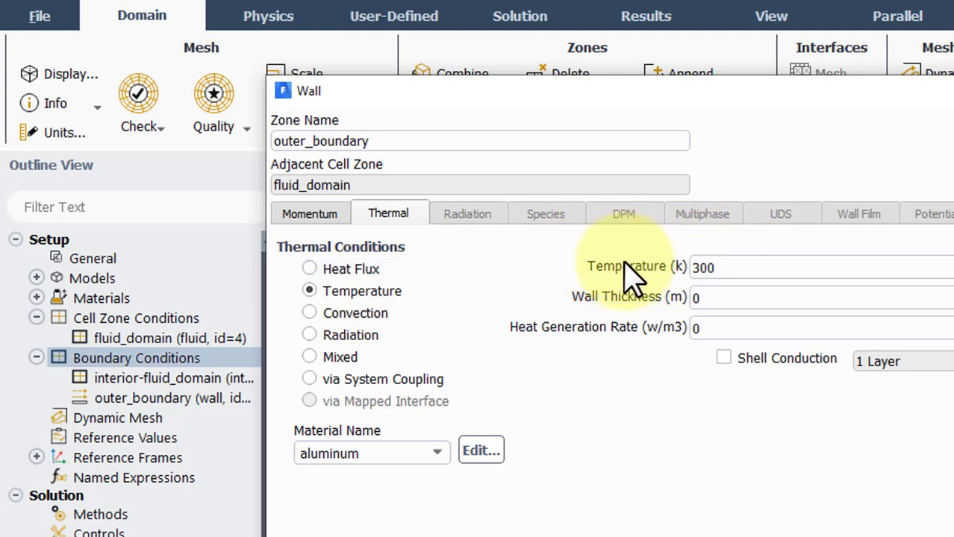
Switch temperature units to Celsius and enter 1 °C as the wall temperature
{"action": "left_click", "coordinate": [62, 133]}
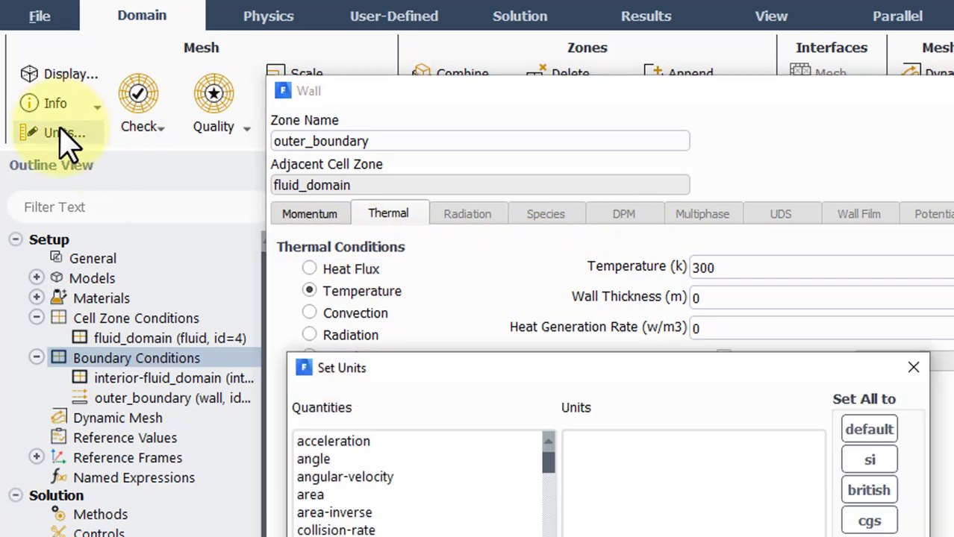
{"action": "left_click_drag", "start_coordinate": [471, 382], "coordinate": [419, 263]}
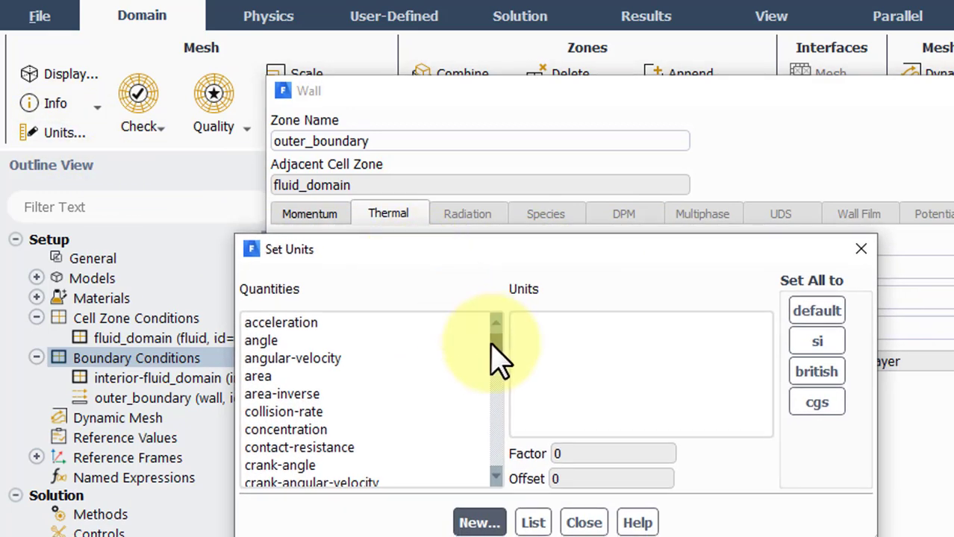
{"action": "left_click_drag", "start_coordinate": [491, 346], "coordinate": [491, 435]}
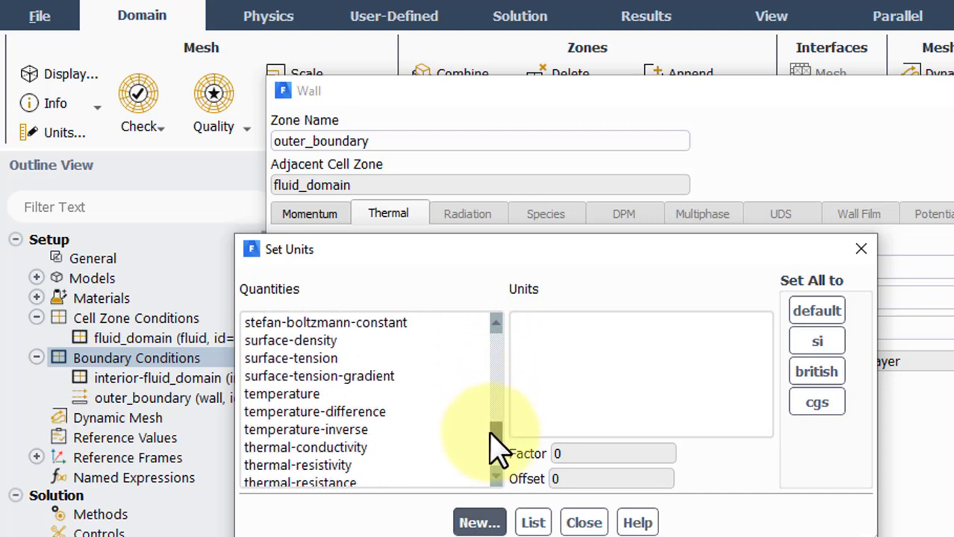
{"action": "left_click", "coordinate": [373, 394]}
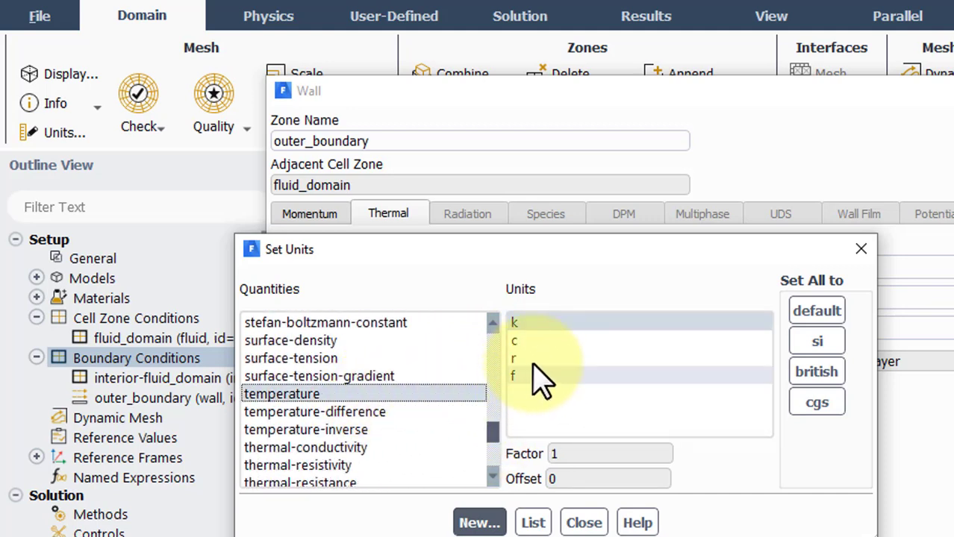
{"action": "left_click", "coordinate": [571, 341]}
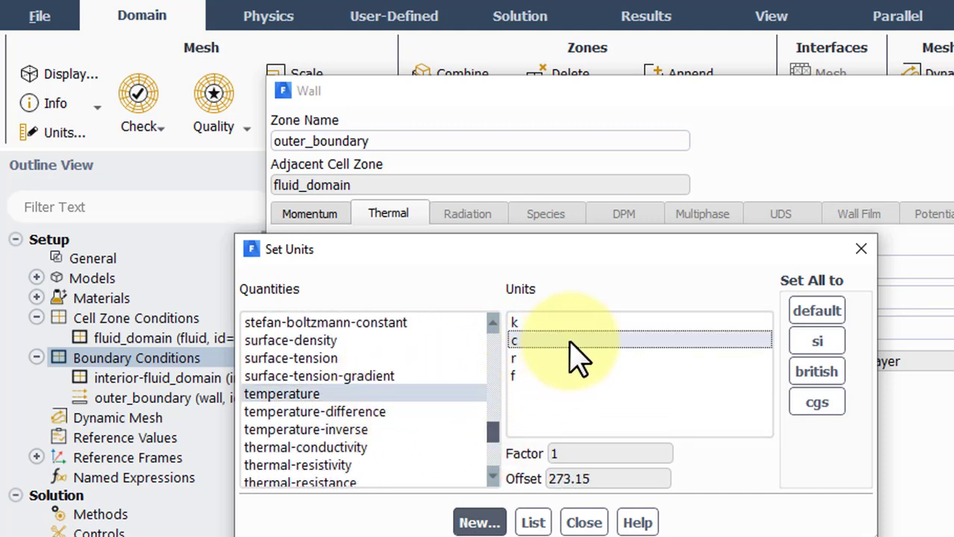
{"action": "left_click", "coordinate": [584, 523]}
{"action": "left_click_drag", "start_coordinate": [728, 267], "coordinate": [693, 268]}
{"action": "type", "text": "1"}
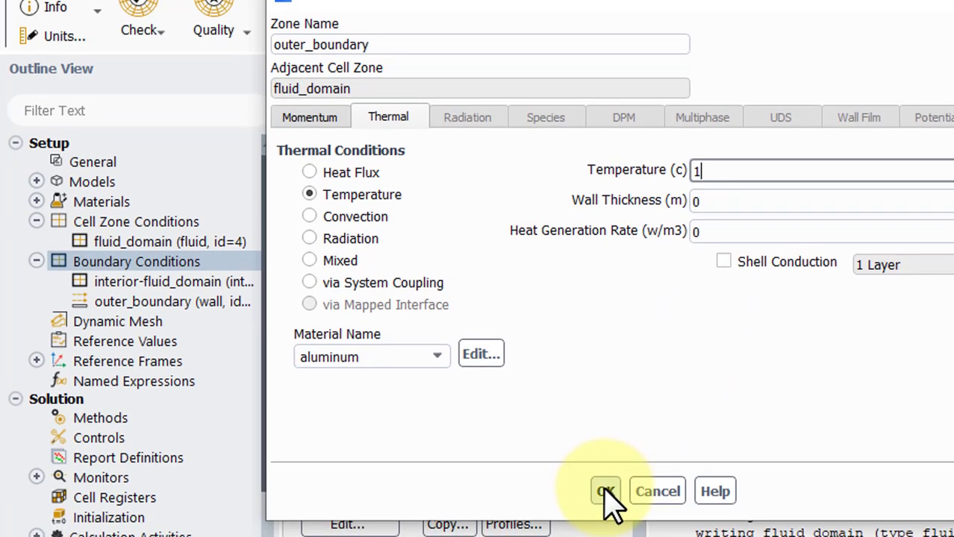
Apply the 1 °C wall temperature and deselect Flow in Solution Controls equations
{"action": "left_click", "coordinate": [606, 493]}
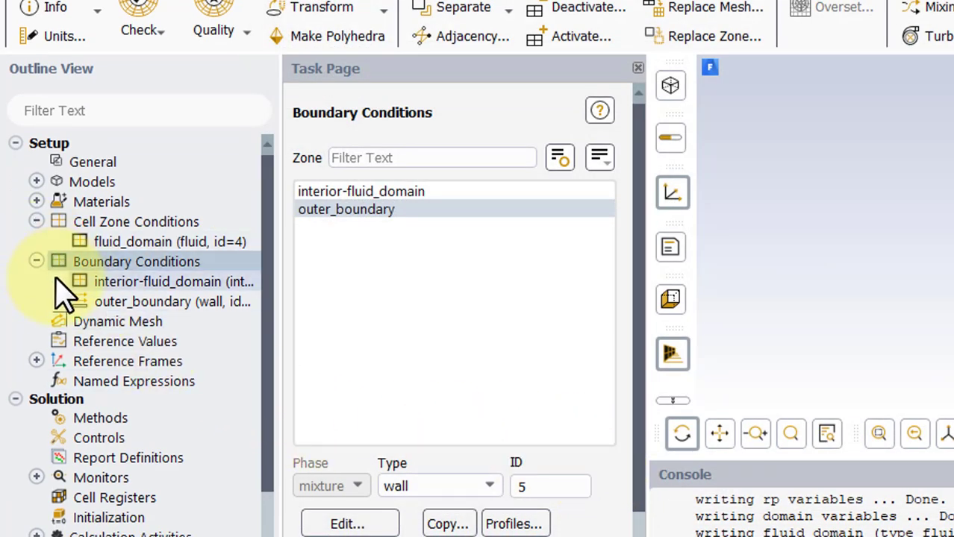
{"action": "left_click", "coordinate": [15, 143]}
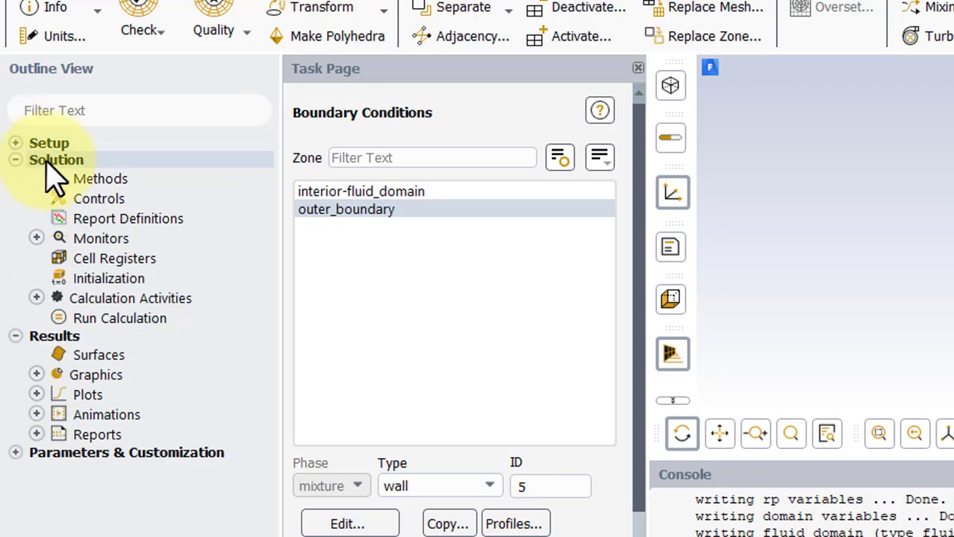
{"action": "left_click", "coordinate": [104, 199]}
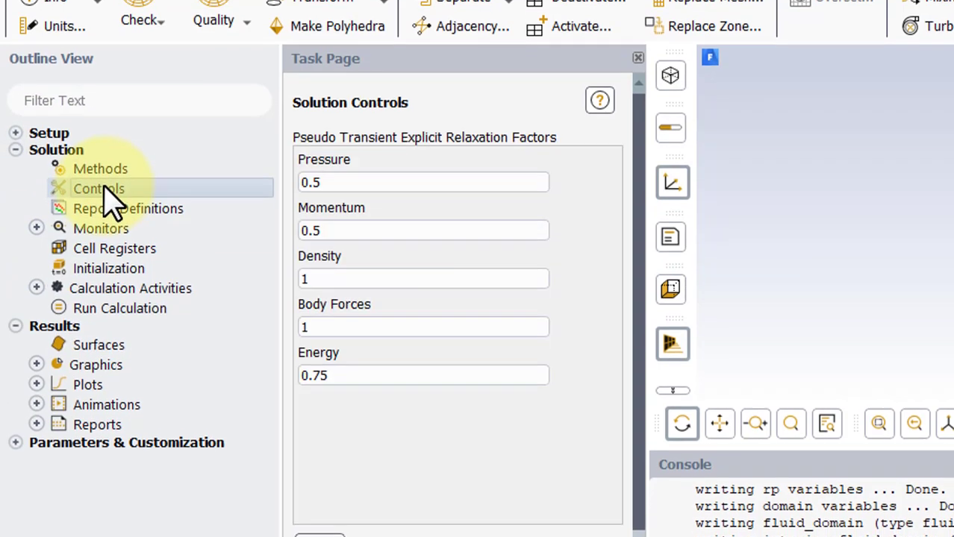
{"action": "scroll", "coordinate": [358, 524], "scroll_direction": "down", "scroll_amount": 2}
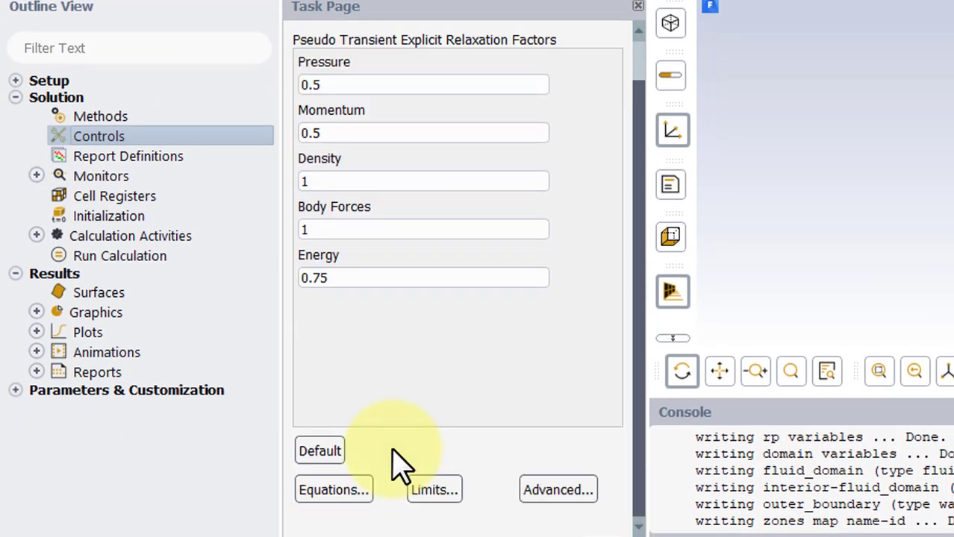
{"action": "left_click", "coordinate": [352, 493]}
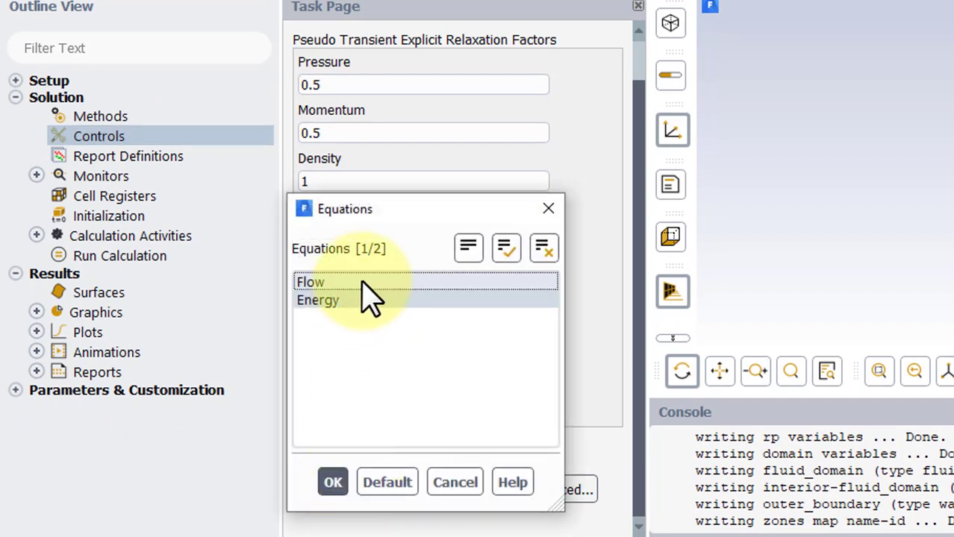
{"action": "left_click", "coordinate": [334, 484]}
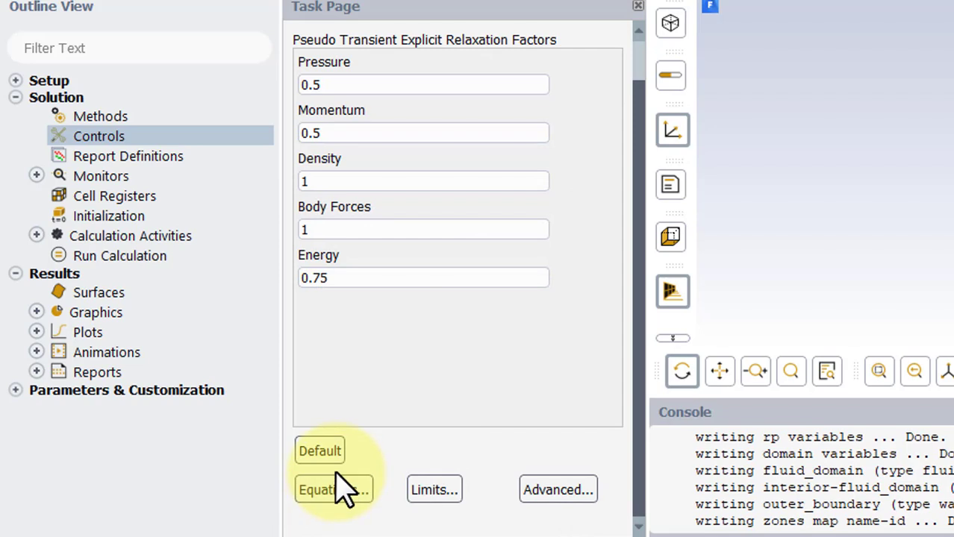
Create a new area-weighted average surface report named heat-flux-out
{"action": "left_click", "coordinate": [144, 162]}
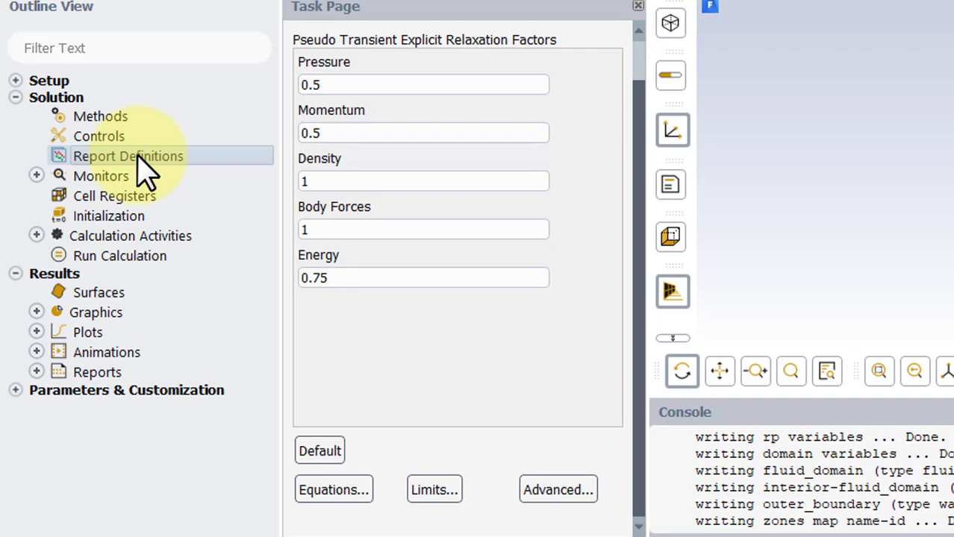
{"action": "right_click", "coordinate": [145, 167]}
{"action": "mouse_move", "coordinate": [227, 294]}
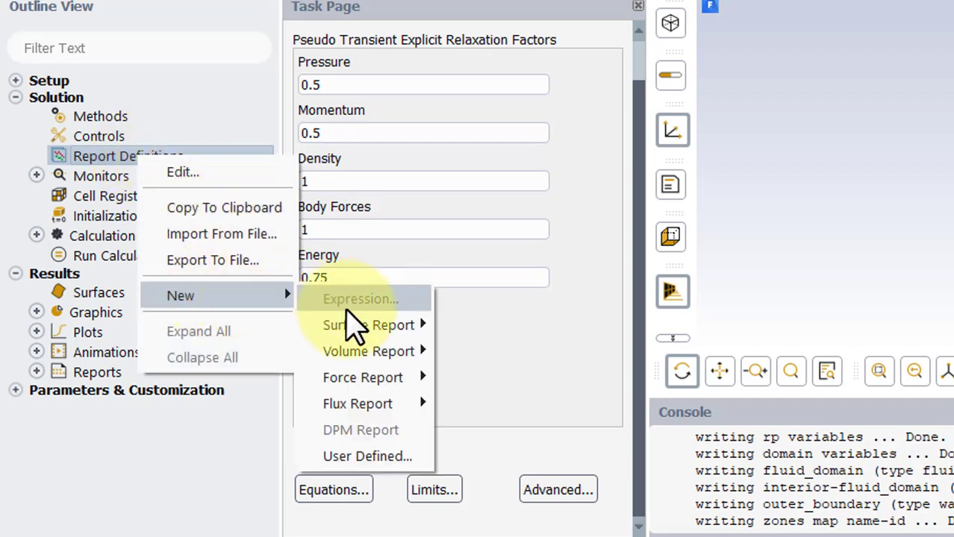
{"action": "mouse_move", "coordinate": [383, 323]}
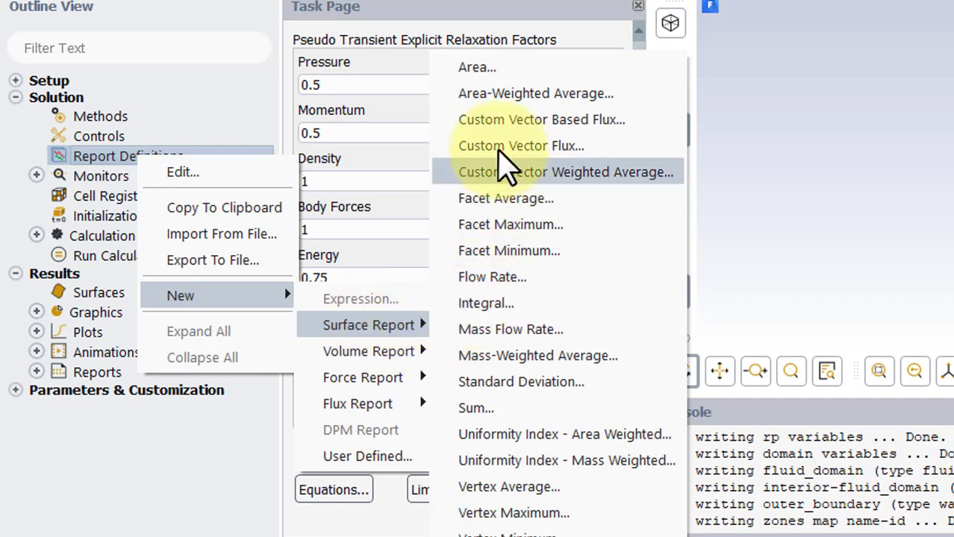
{"action": "left_click", "coordinate": [512, 91]}
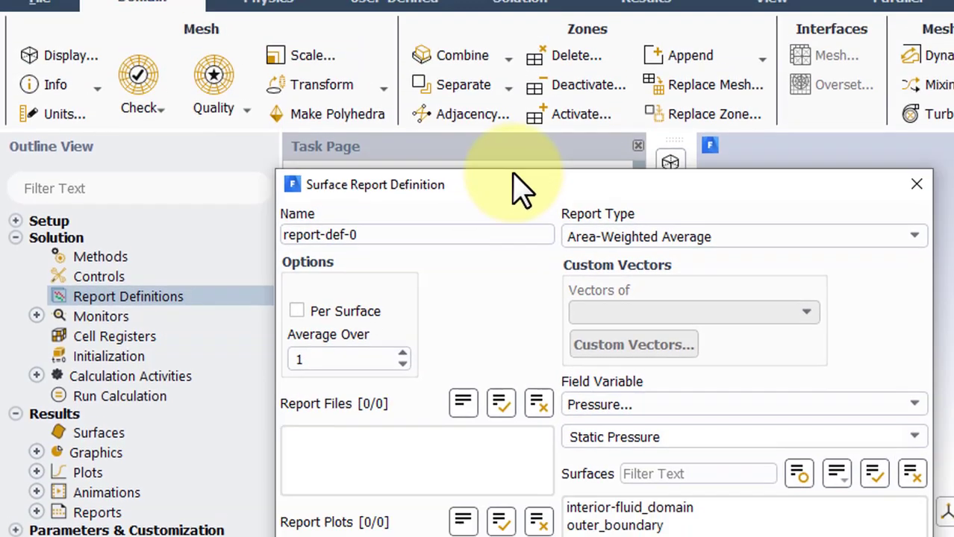
{"action": "left_click_drag", "start_coordinate": [521, 191], "coordinate": [382, 28]}
{"action": "left_click_drag", "start_coordinate": [308, 70], "coordinate": [194, 89]}
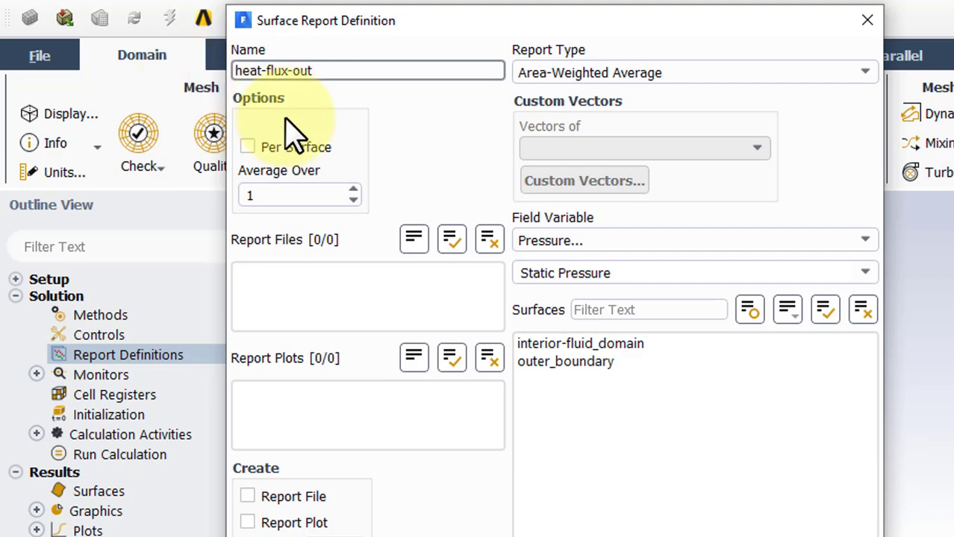
Report Total Surface Heat Flux on outer_boundary to file, plot and console
{"action": "left_click", "coordinate": [626, 242]}
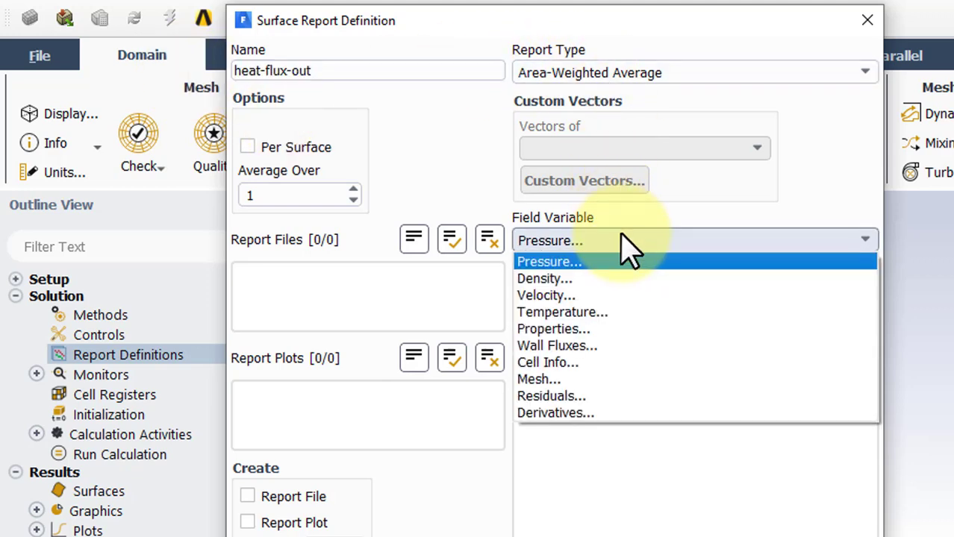
{"action": "left_click", "coordinate": [624, 345]}
{"action": "left_click", "coordinate": [864, 272]}
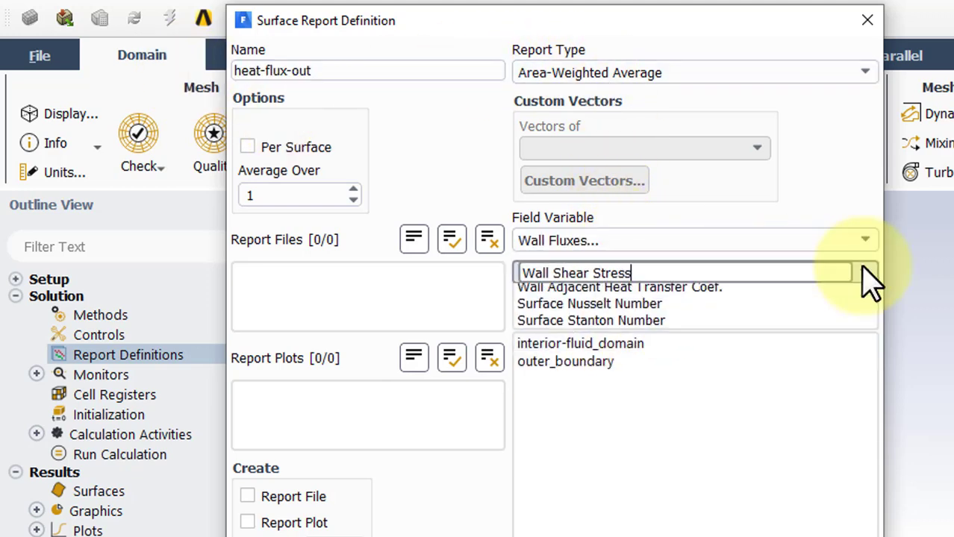
{"action": "left_click", "coordinate": [699, 377]}
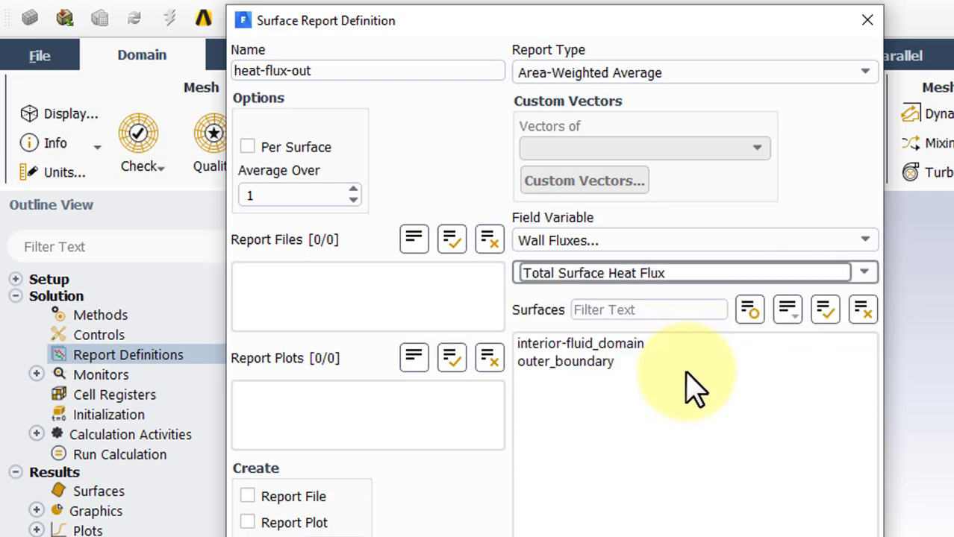
{"action": "left_click", "coordinate": [611, 363]}
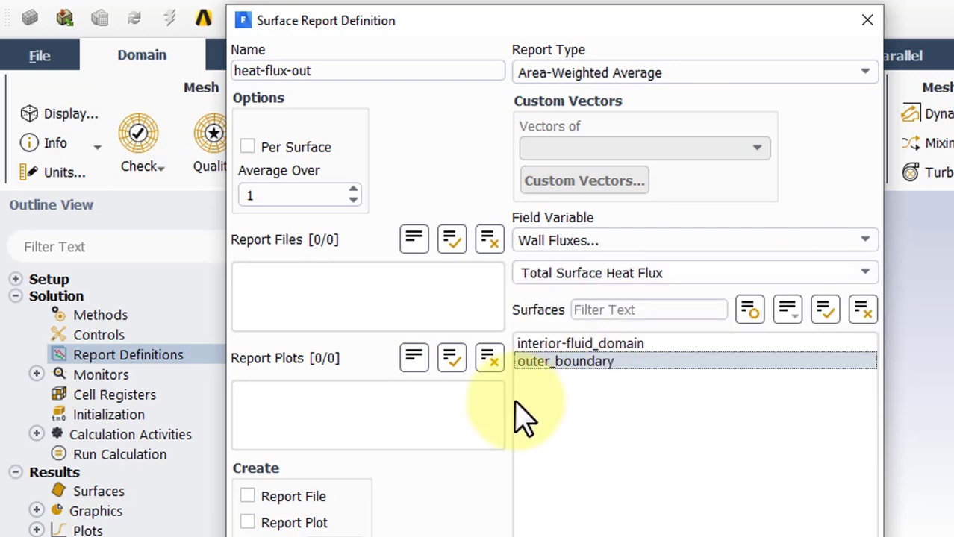
{"action": "left_click", "coordinate": [284, 495]}
{"action": "left_click", "coordinate": [281, 521]}
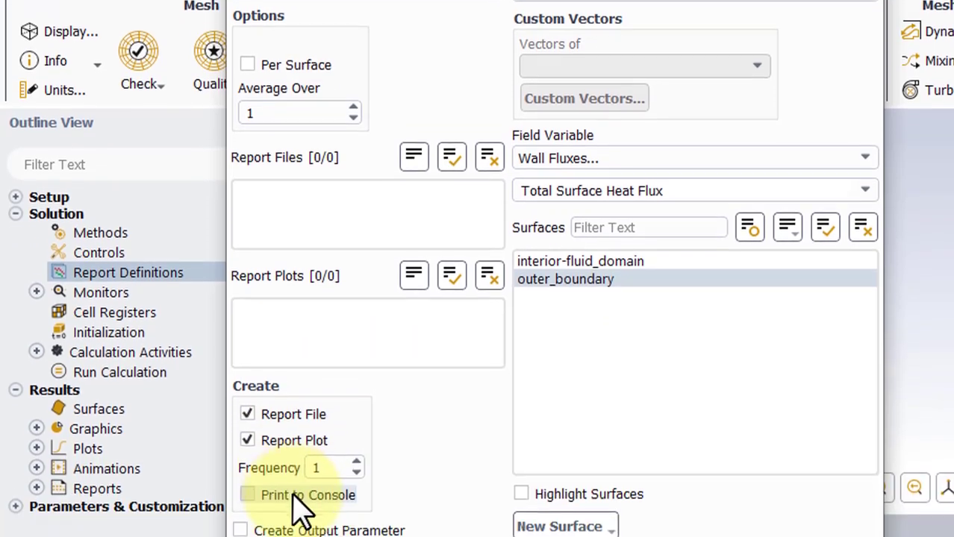
{"action": "left_click", "coordinate": [287, 486]}
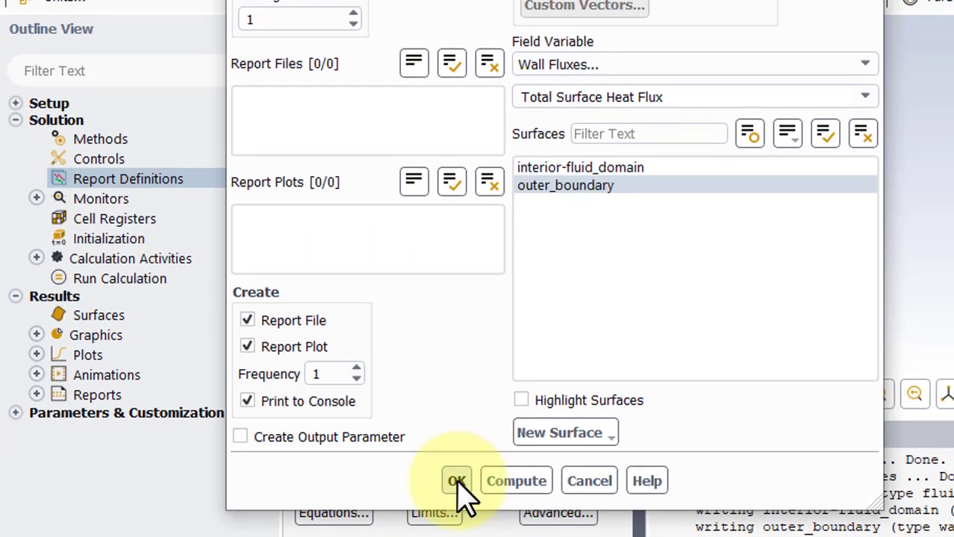
{"action": "left_click", "coordinate": [457, 481]}
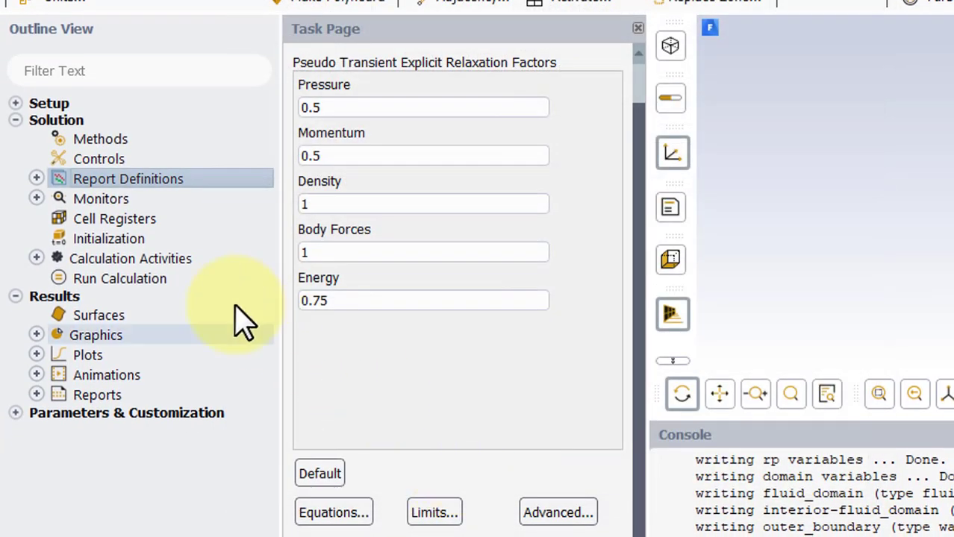
Open the Residual monitor's Convergence Conditions settings
{"action": "left_click", "coordinate": [37, 198]}
{"action": "double_click", "coordinate": [116, 224]}
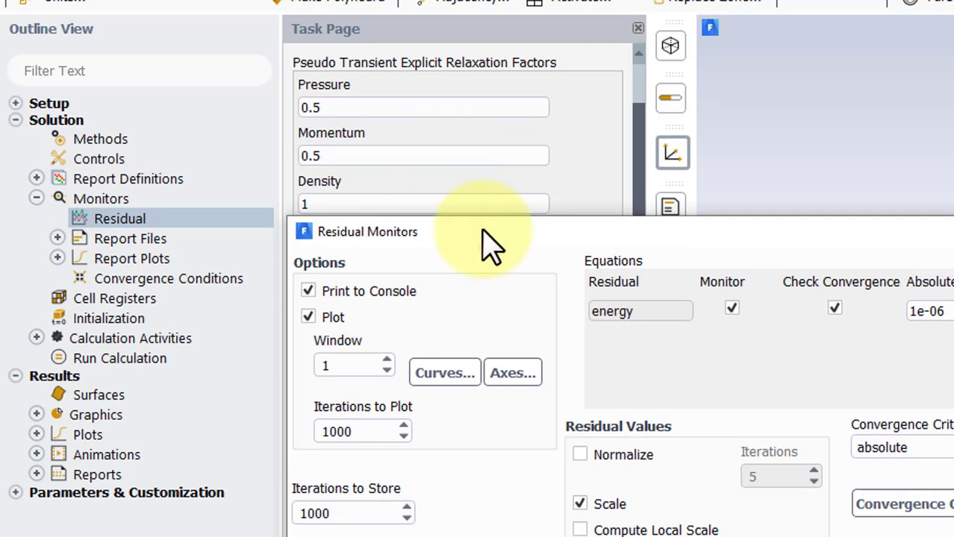
{"action": "left_click_drag", "start_coordinate": [489, 239], "coordinate": [582, 70]}
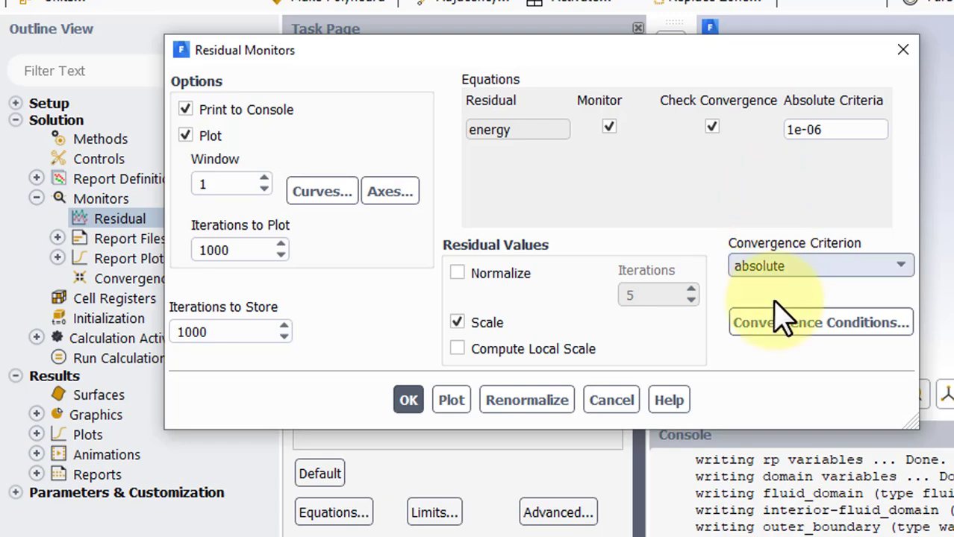
{"action": "left_click", "coordinate": [787, 325]}
{"action": "left_click_drag", "start_coordinate": [621, 232], "coordinate": [627, 6]}
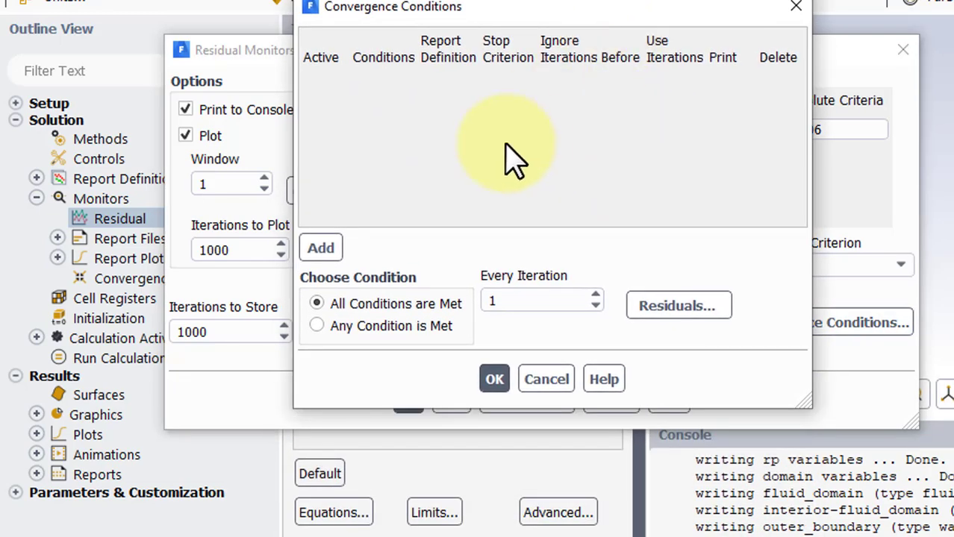
Add a heat-flux-out convergence condition with 0.001 stop criterion over 5 iterations
{"action": "left_click", "coordinate": [327, 249]}
{"action": "left_click", "coordinate": [574, 89]}
{"action": "left_click", "coordinate": [553, 110]}
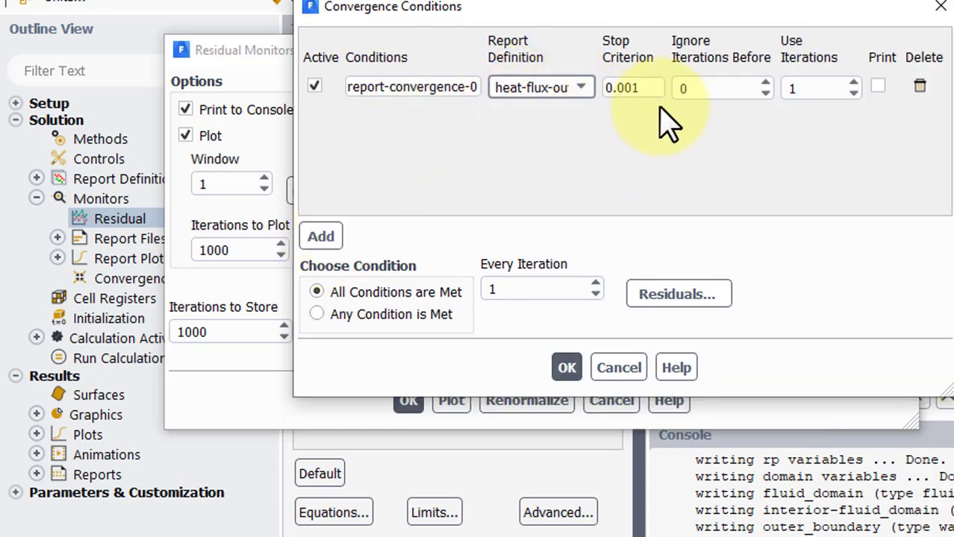
{"action": "left_click_drag", "start_coordinate": [803, 93], "coordinate": [777, 97]}
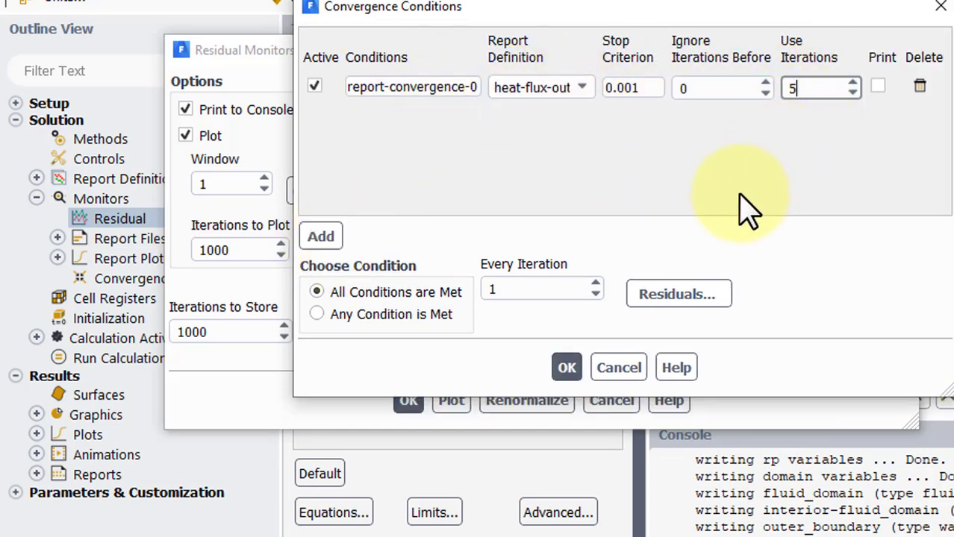
{"action": "type", "text": "5"}
{"action": "left_click", "coordinate": [567, 367]}
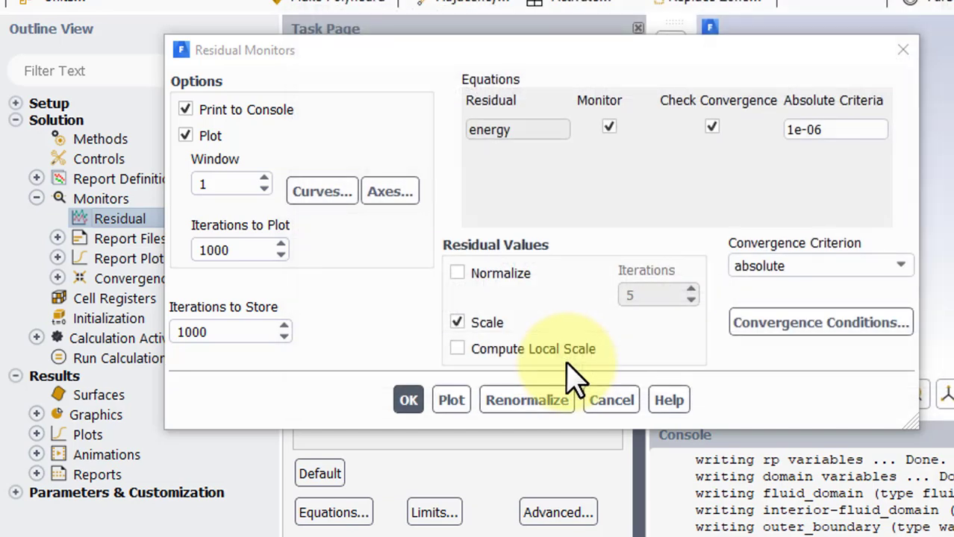
{"action": "left_click", "coordinate": [409, 401]}
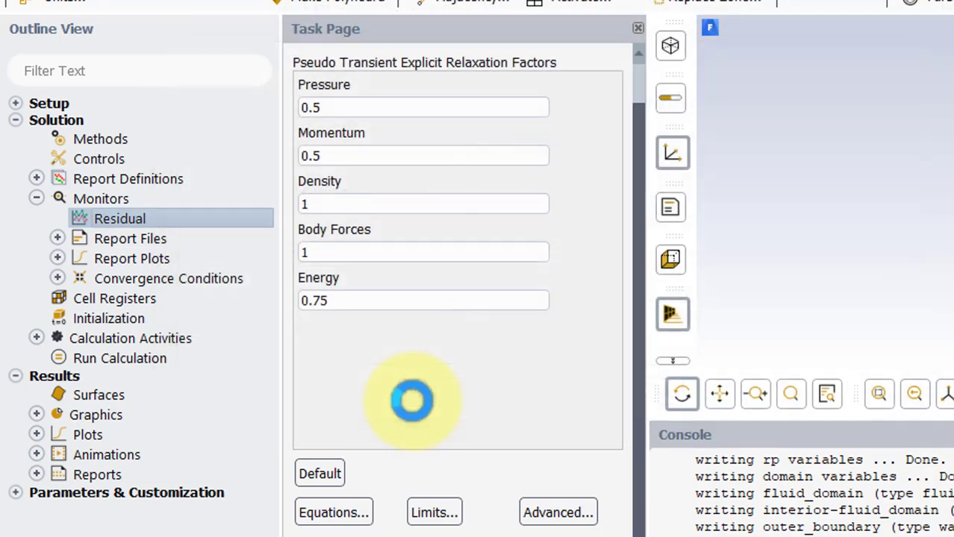
Run Standard Initialization with an initial temperature of 1 °C
{"action": "left_click", "coordinate": [35, 198]}
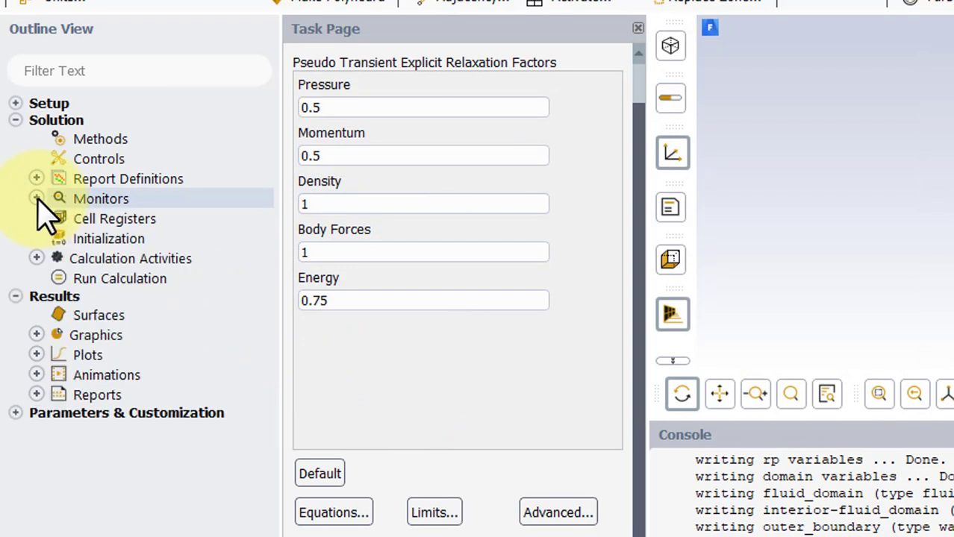
{"action": "left_click", "coordinate": [112, 246]}
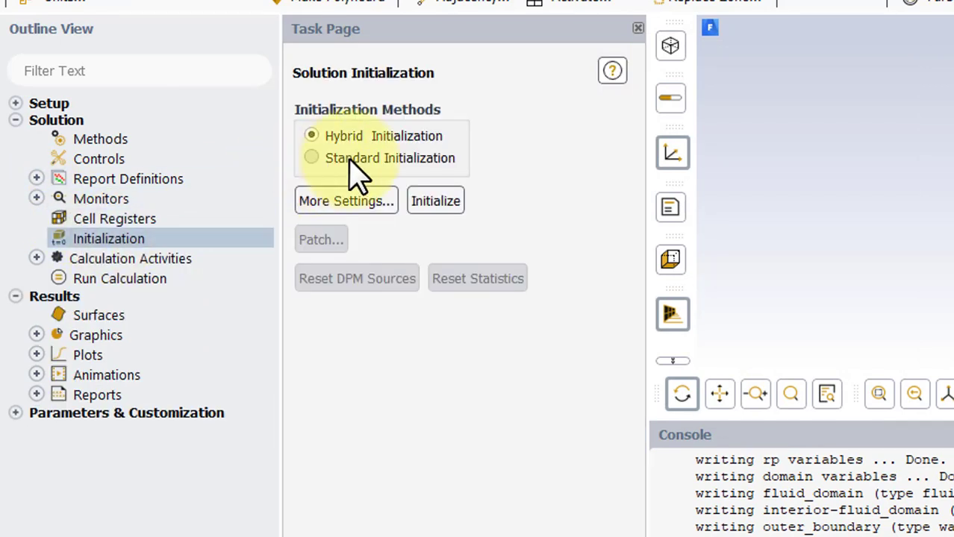
{"action": "left_click", "coordinate": [349, 159]}
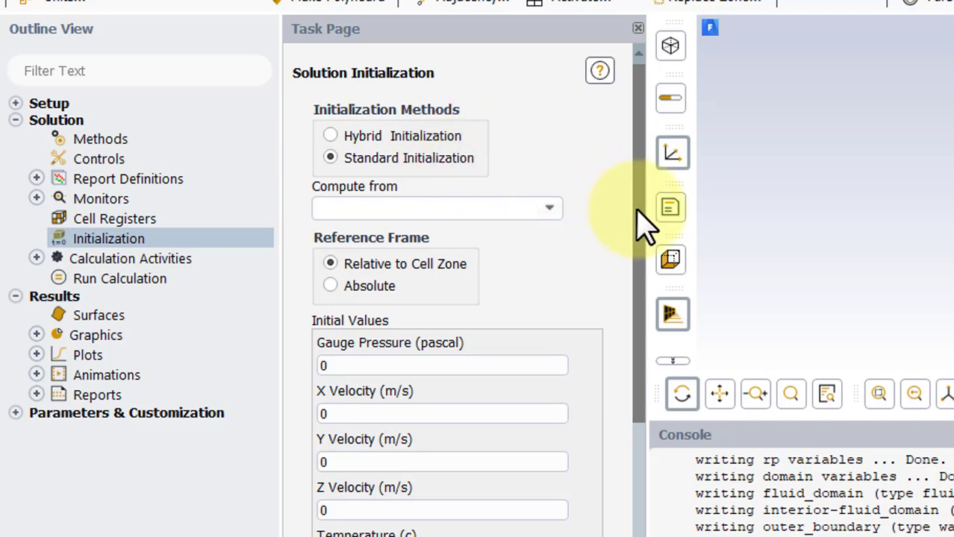
{"action": "scroll", "coordinate": [638, 217], "scroll_direction": "down", "scroll_amount": 5}
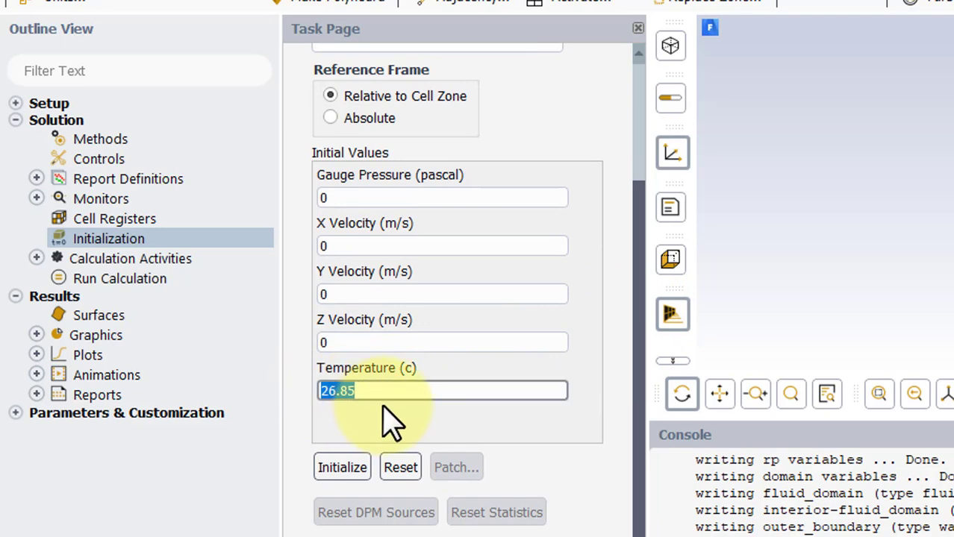
{"action": "type", "text": "1"}
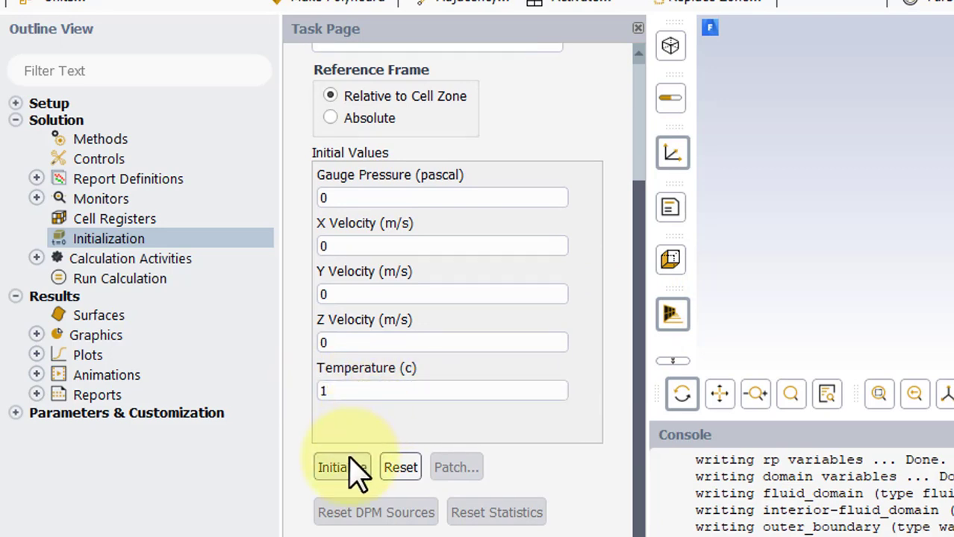
{"action": "left_click", "coordinate": [349, 459]}
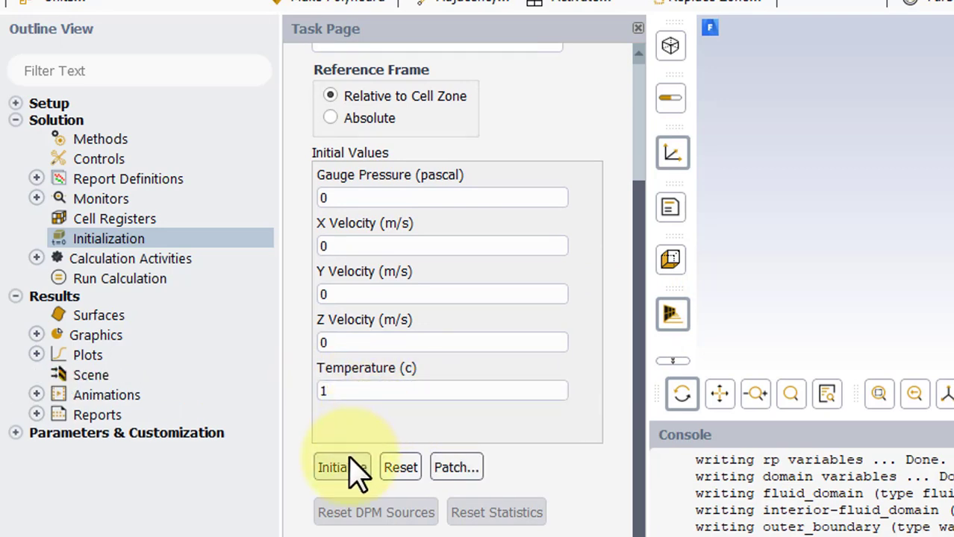
Open the Run Calculation settings and select the Number of Iterations value for replacement
{"action": "left_click", "coordinate": [185, 282]}
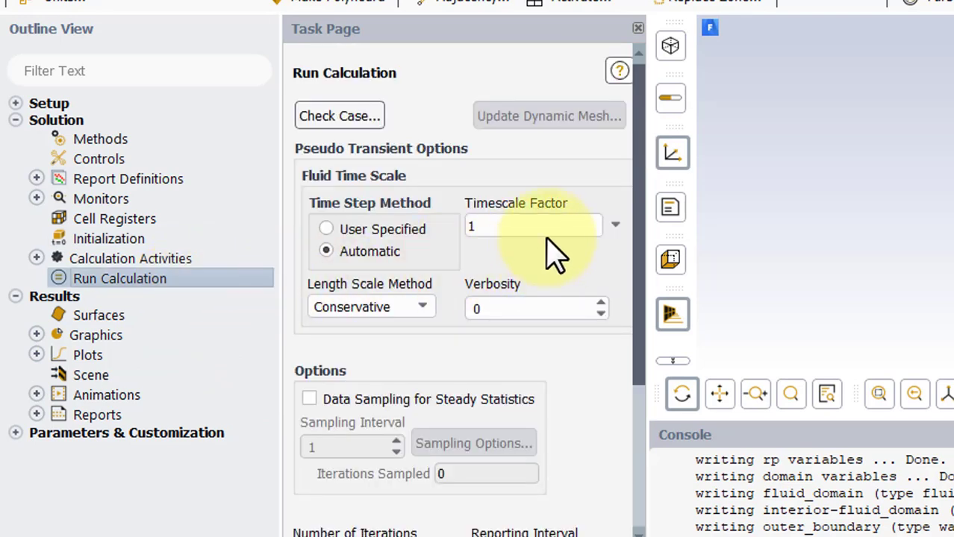
{"action": "left_click_drag", "start_coordinate": [636, 203], "coordinate": [643, 375]}
{"action": "left_click_drag", "start_coordinate": [328, 337], "coordinate": [282, 336]}
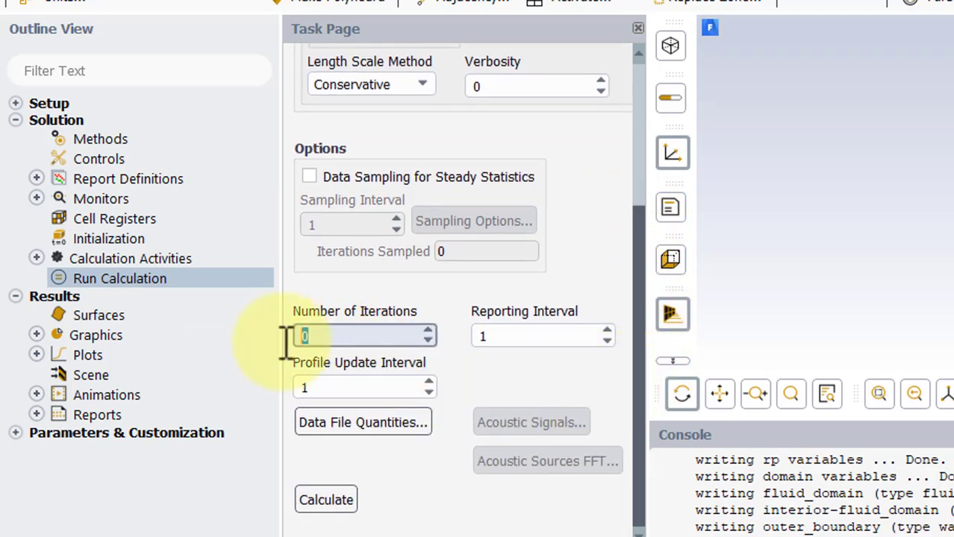